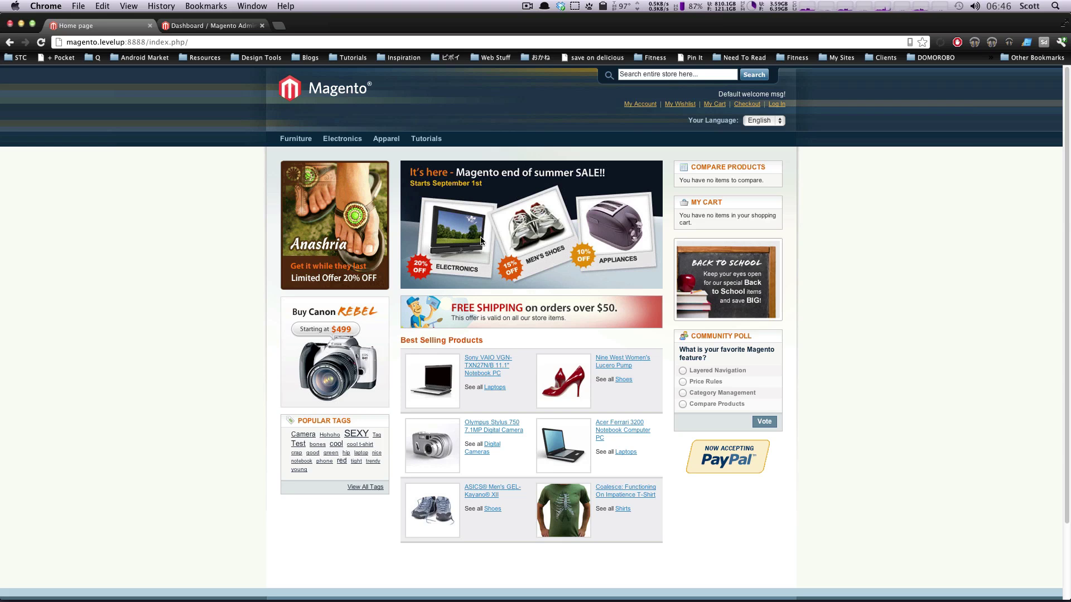
Open the About Us page from the homepage footer and highlight text in its three columns.
scroll(481, 240, "down", 3)
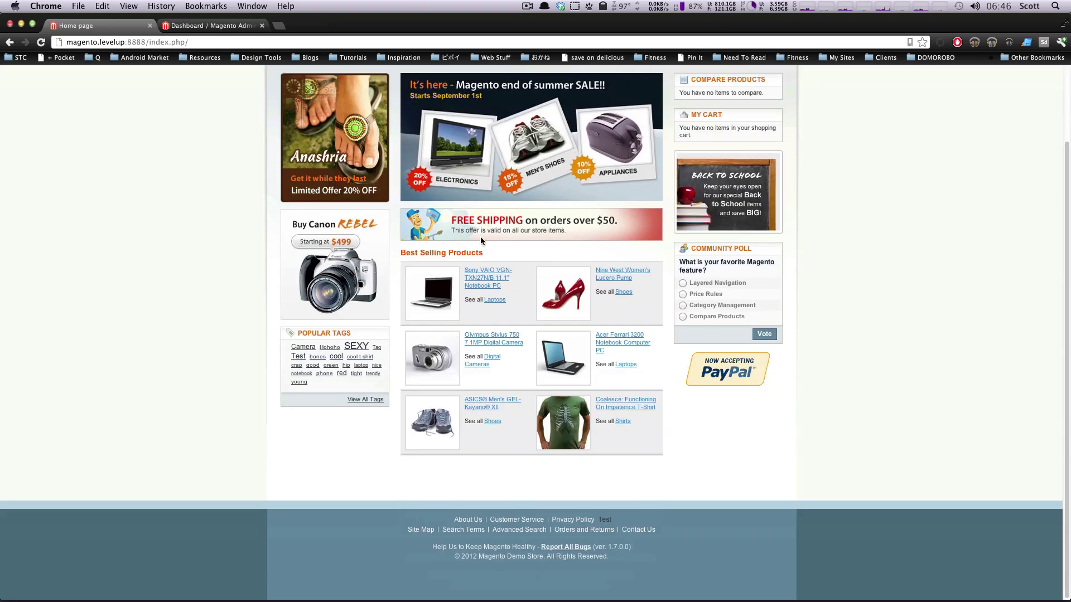
left_click(472, 516)
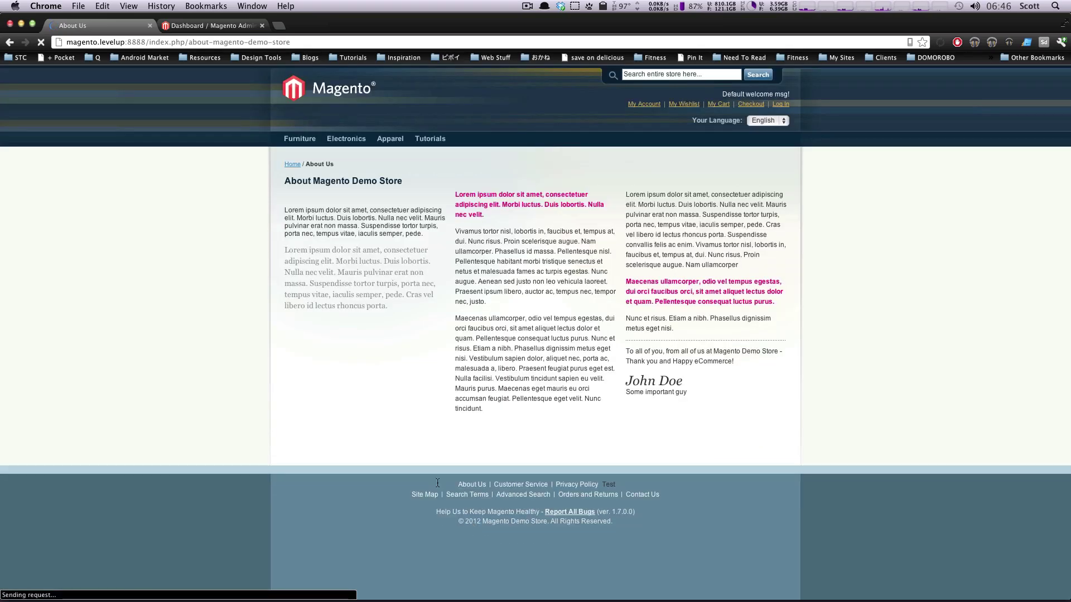
left_click_drag(426, 210, 600, 333)
left_click_drag(719, 291, 607, 295)
left_click(360, 205)
left_click_drag(647, 381, 330, 174)
left_click_drag(381, 218, 484, 246)
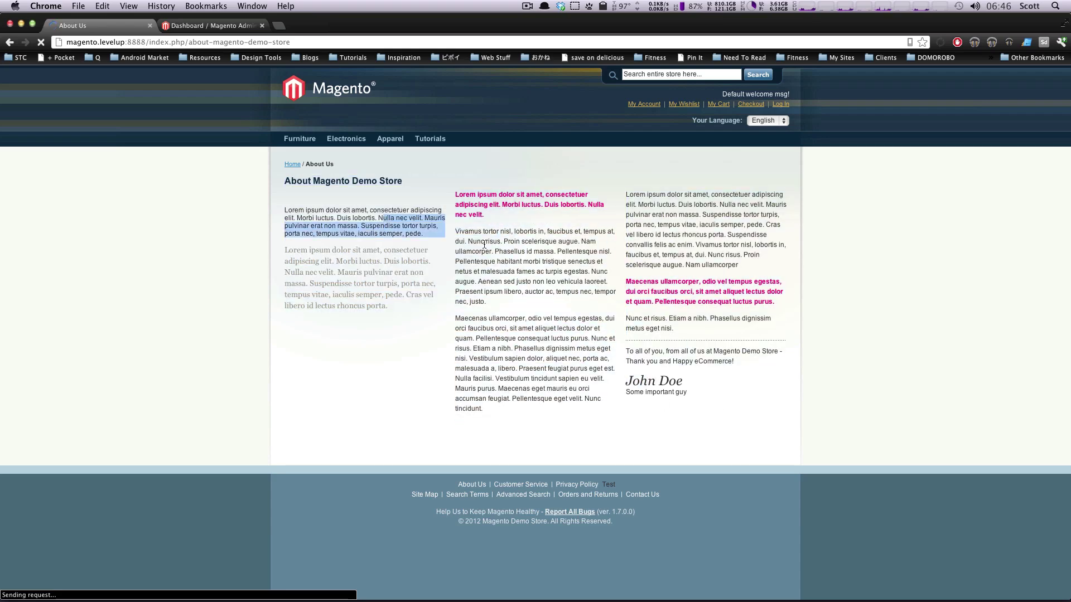
Go to the CMS Pages list in the admin, glancing back at the storefront About Us tab.
left_click(219, 28)
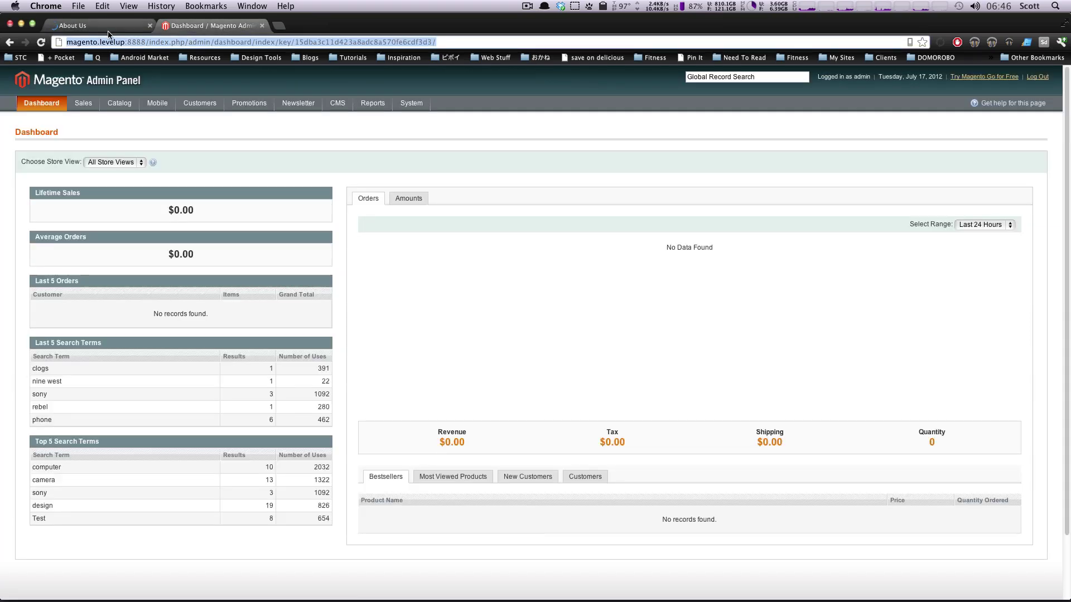
mouse_move(327, 107)
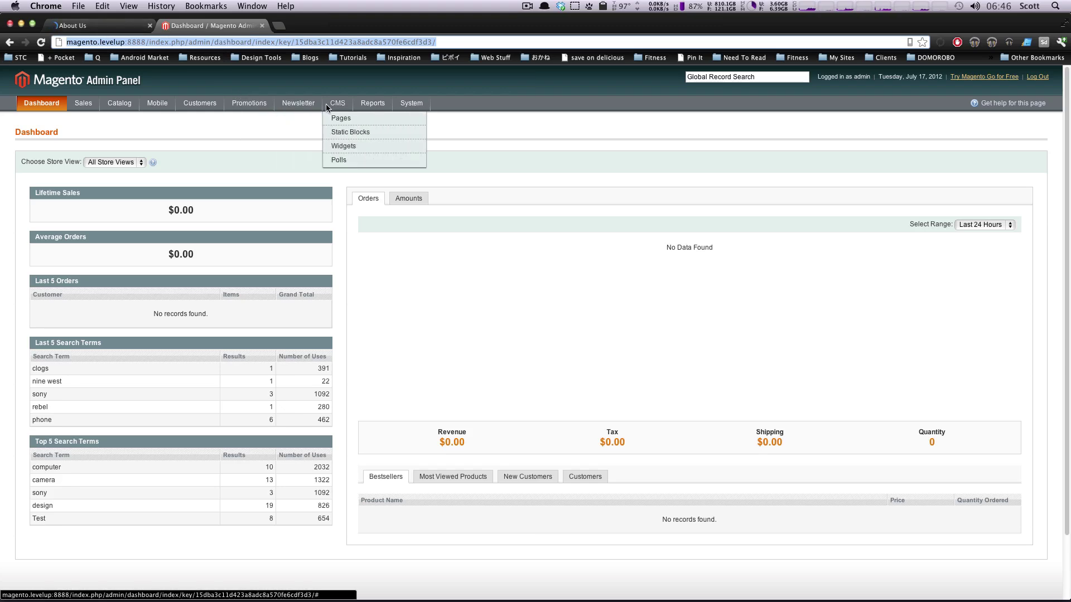
left_click(341, 119)
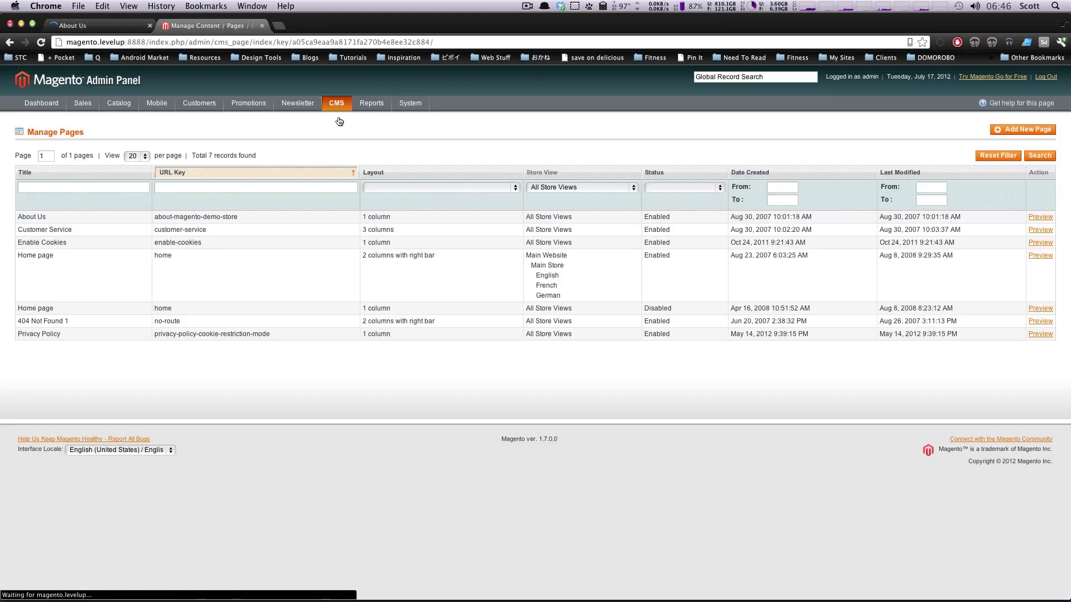
left_click(61, 26)
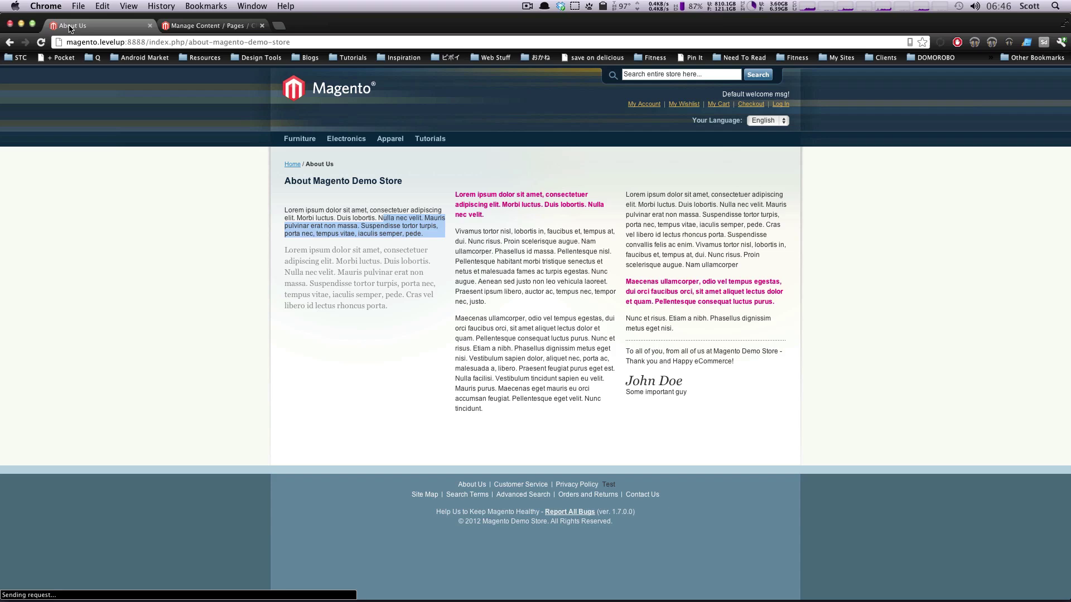
left_click(175, 26)
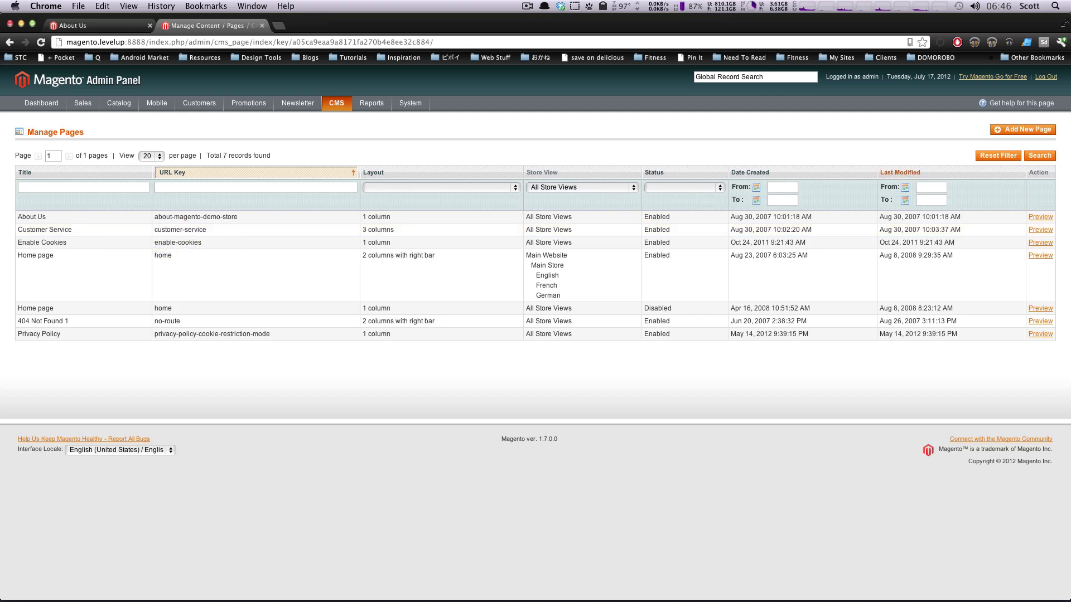
Preview the About Us page, reload the preview, then close the extra preview tab.
left_click(1033, 218)
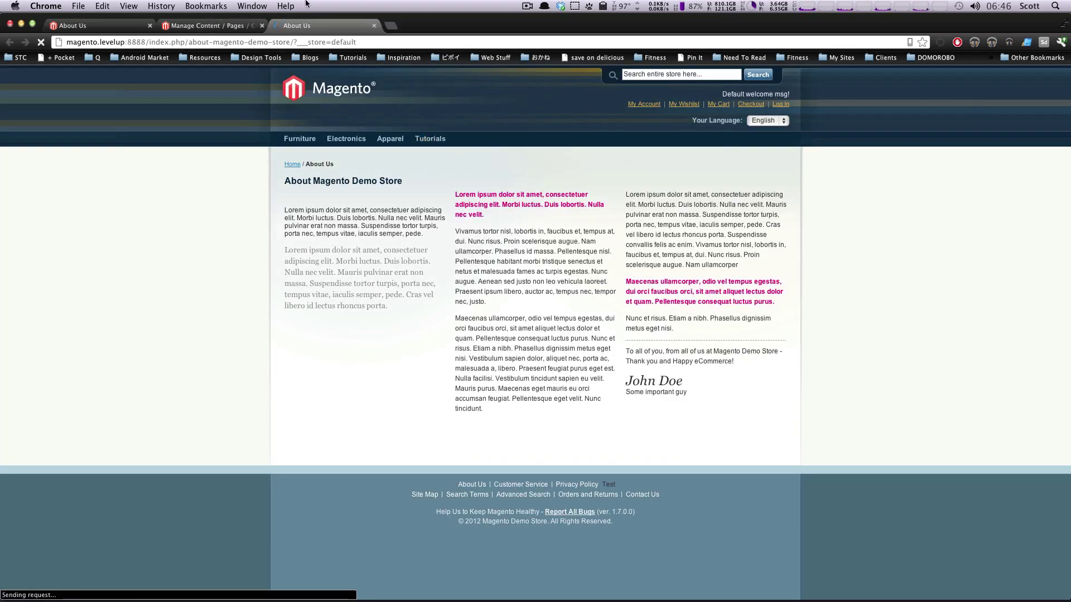
left_click_drag(320, 42, 378, 42)
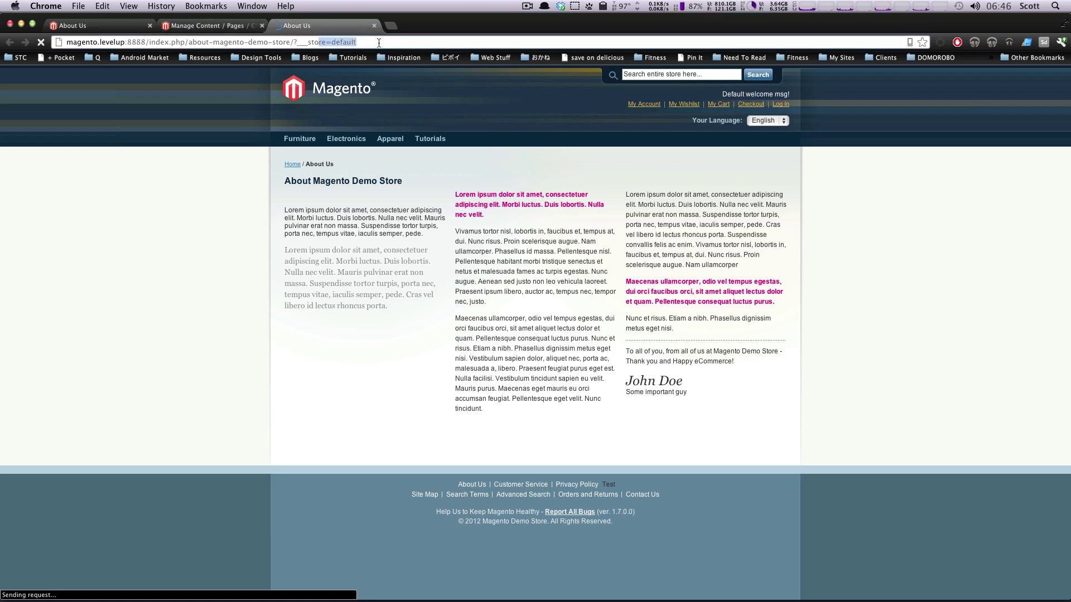
left_click_drag(214, 44, 215, 44)
left_click_drag(379, 218, 442, 234)
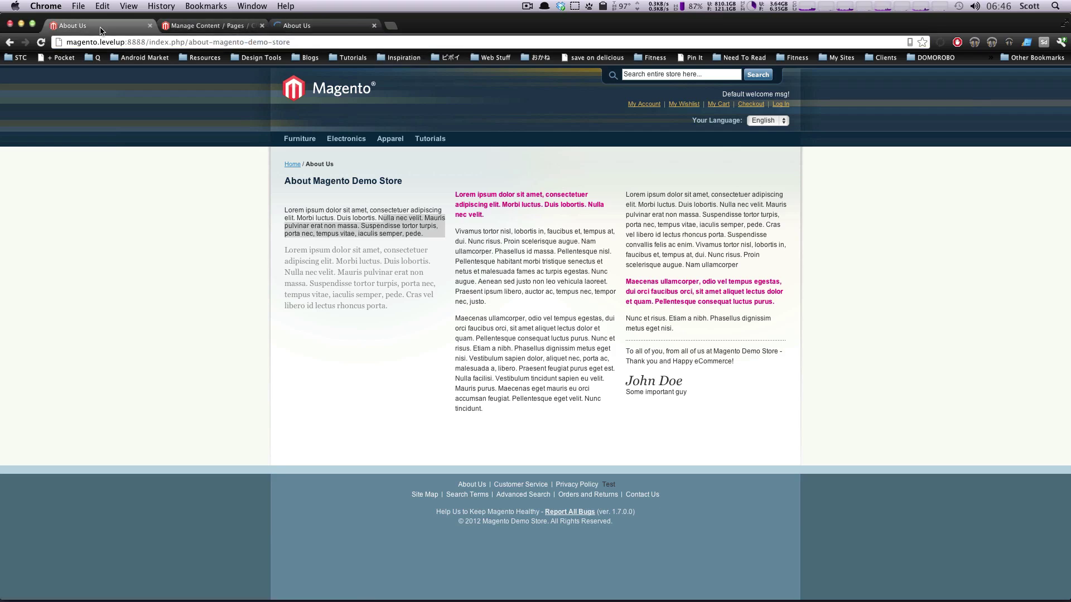
key("super+l")
key("Return")
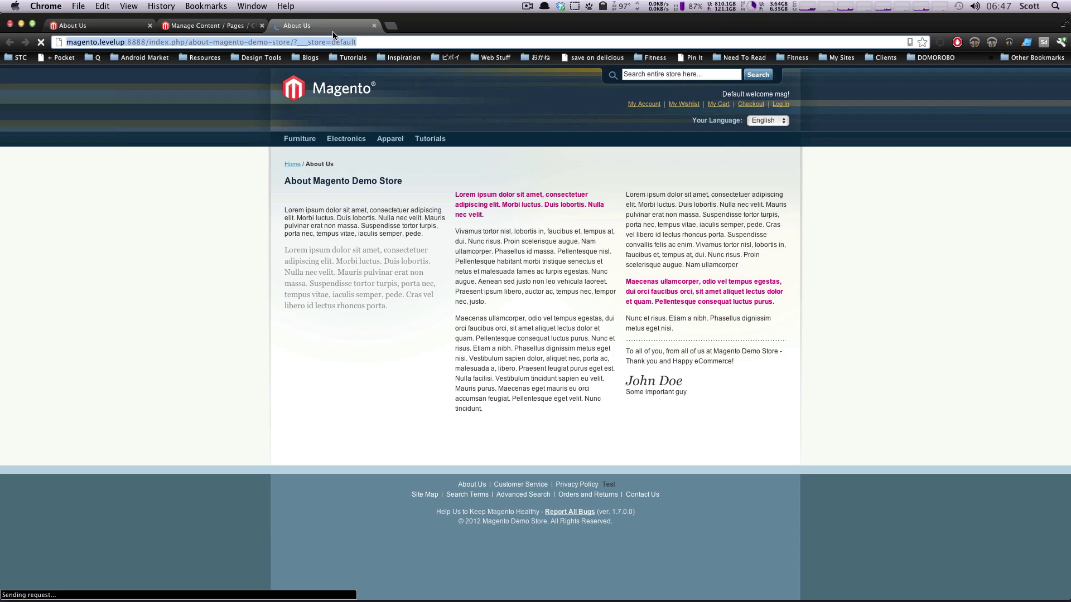
left_click(373, 27)
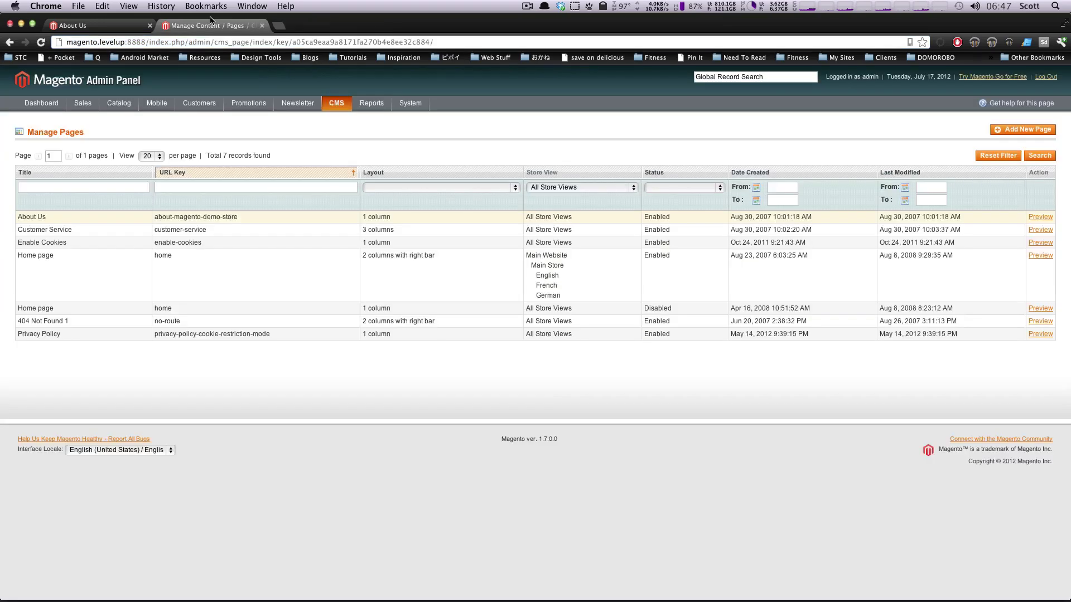
Open About Us for editing with All Store Views selected and status kept Enabled.
left_click(65, 222)
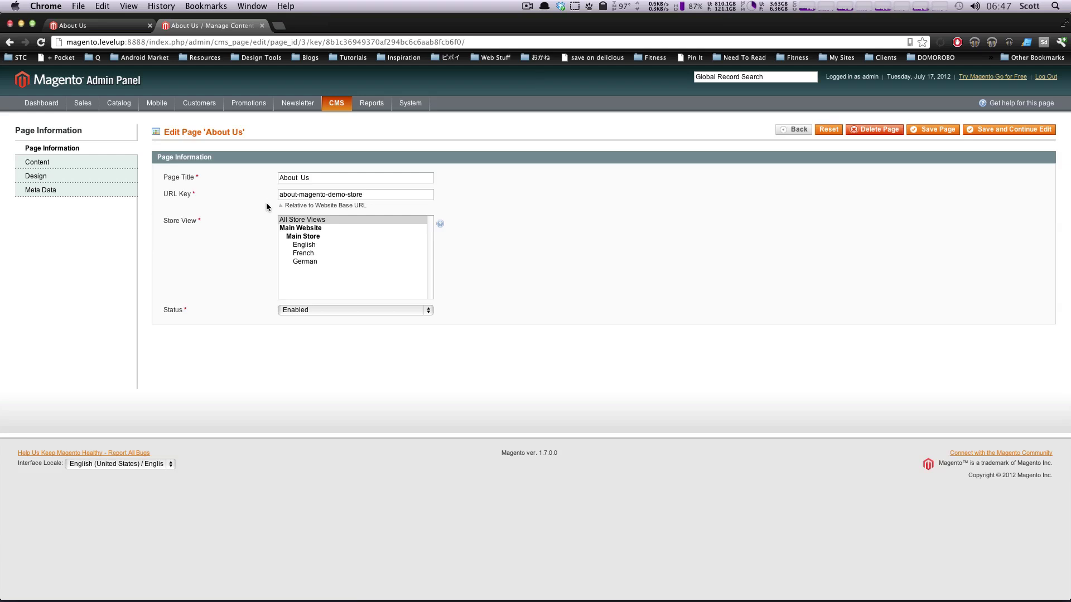
left_click(301, 221)
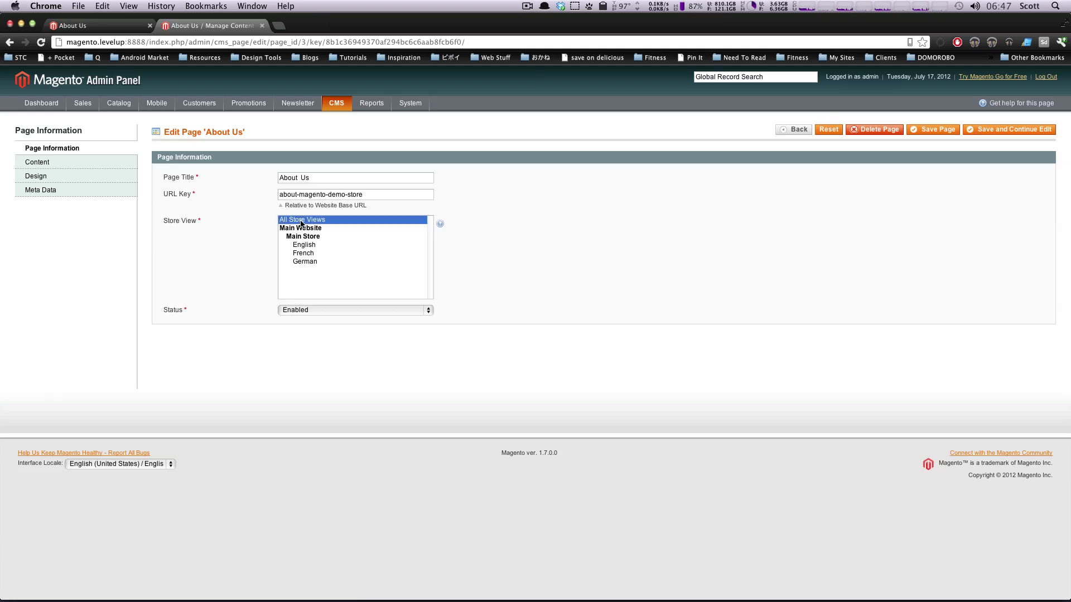
left_click(311, 310)
left_click(311, 310)
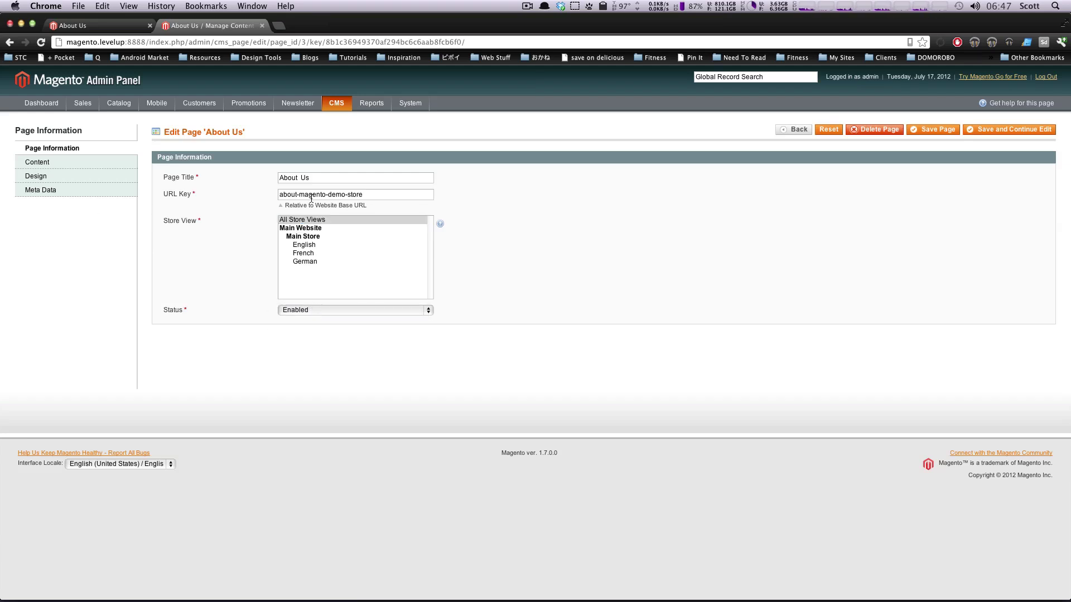
Change the URL key to 'about-us' and show the page's Content section.
triple_click(312, 177)
left_click_drag(389, 190, 247, 193)
left_click(298, 194)
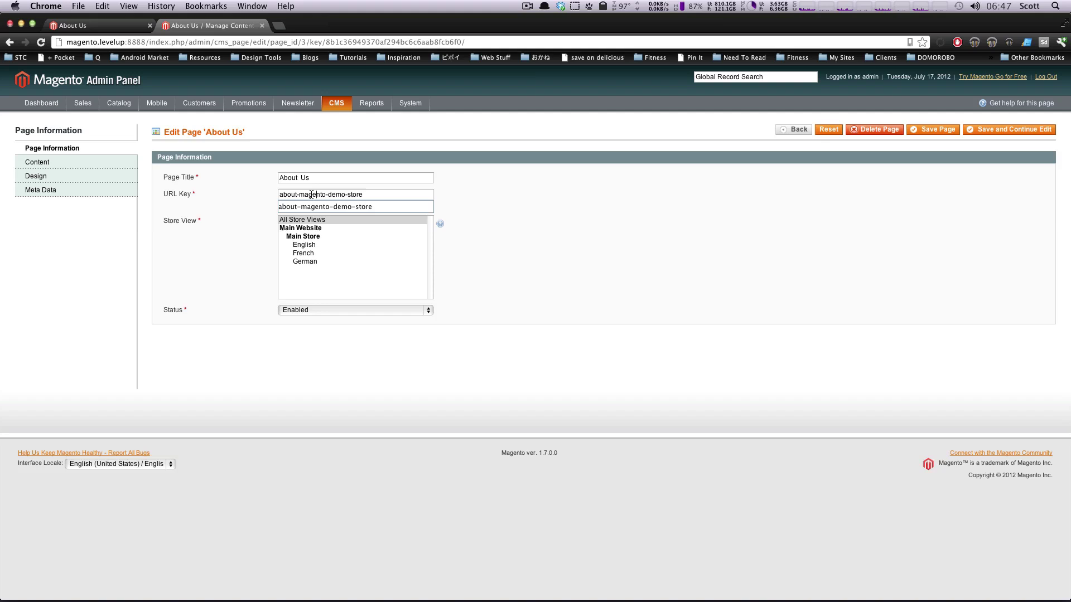
left_click_drag(298, 193, 440, 197)
type("-us")
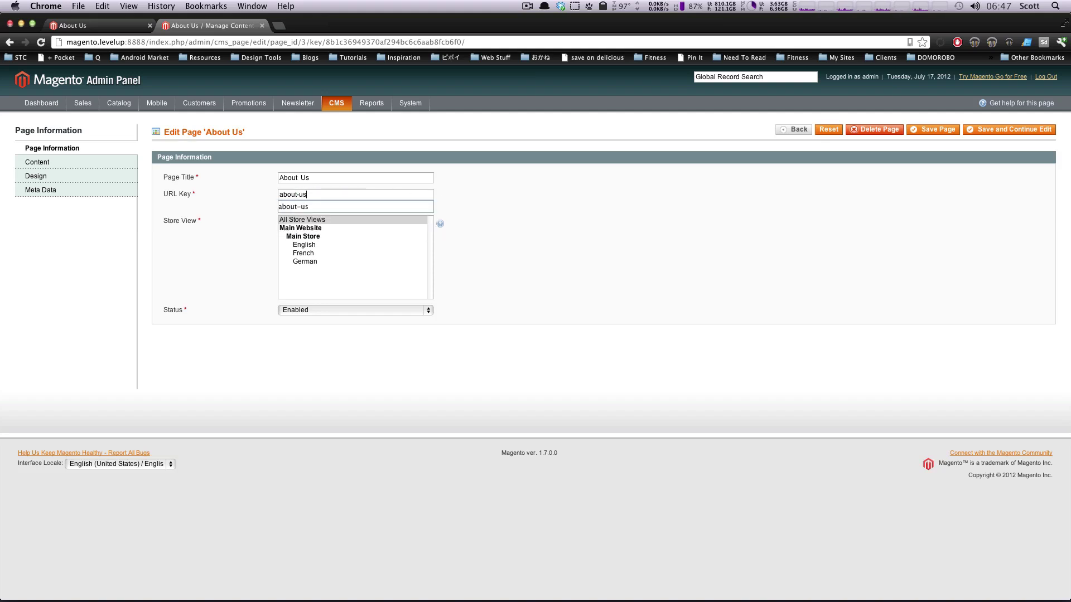
left_click(93, 163)
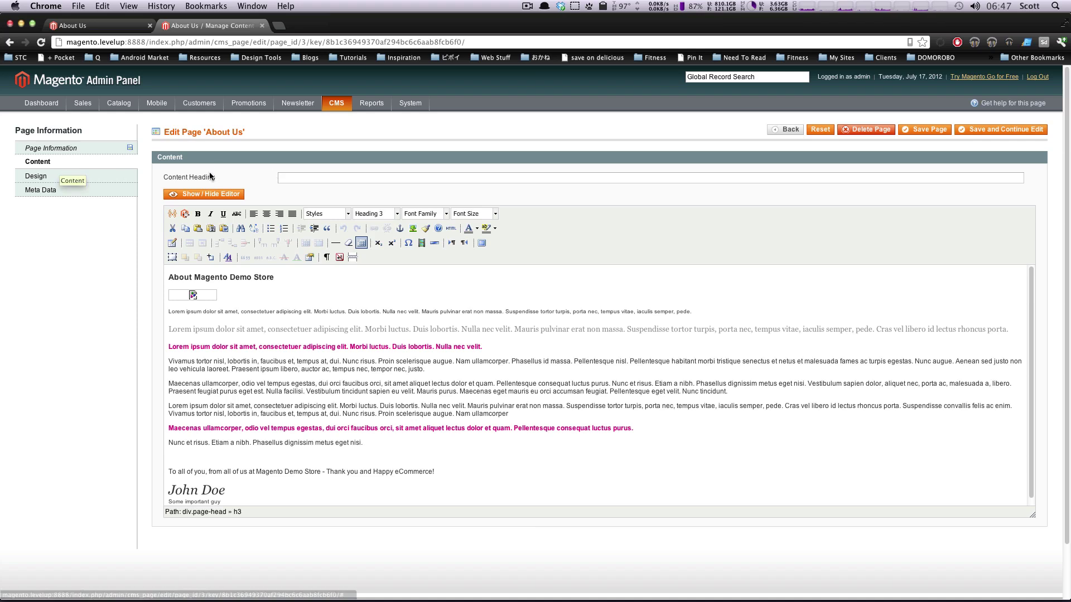
left_click(310, 384)
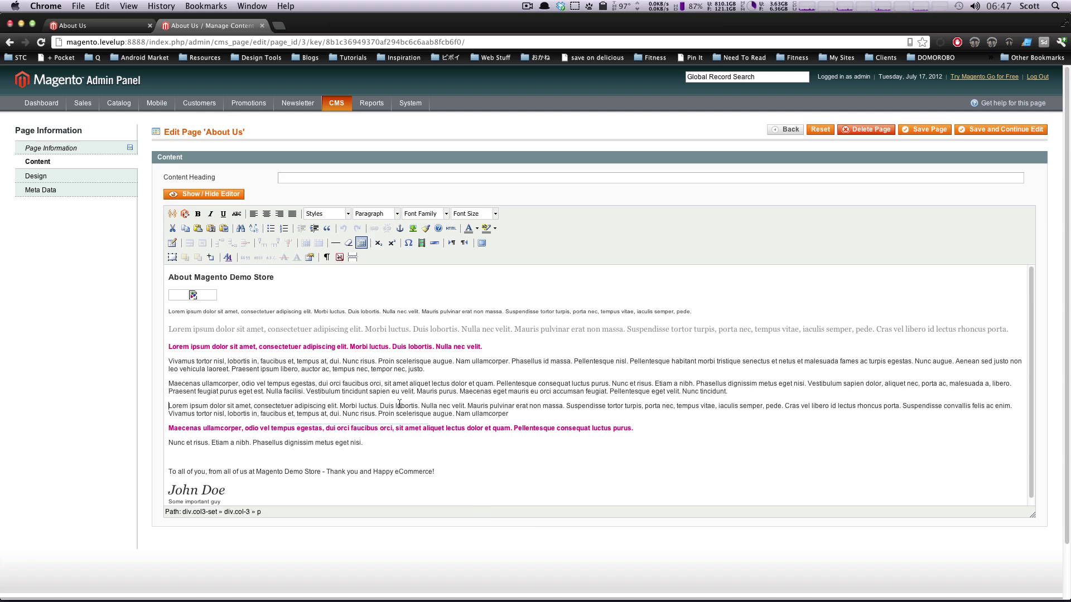
left_click(415, 448)
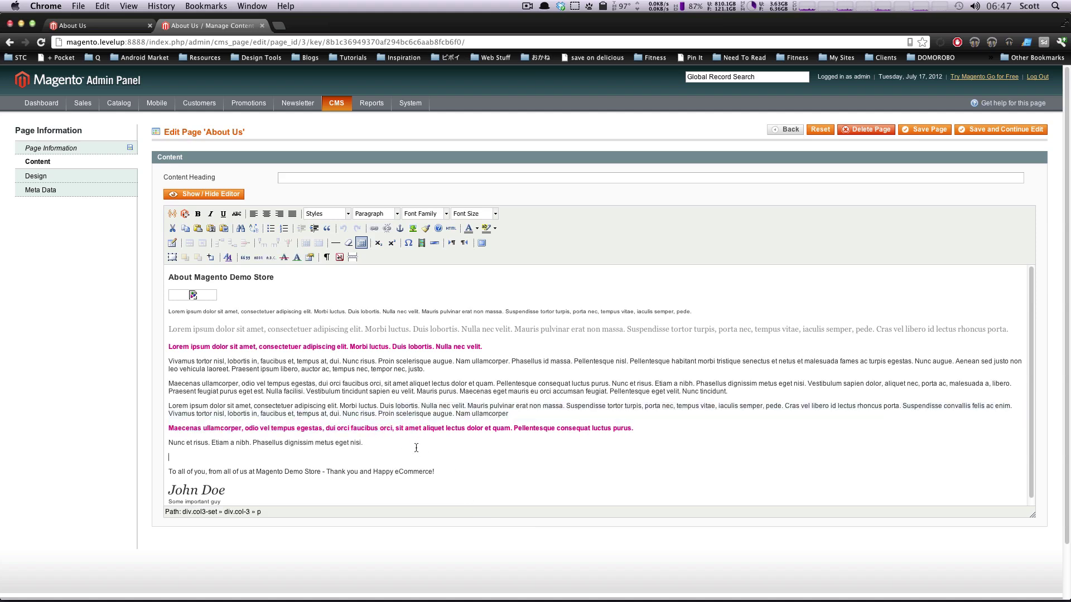
left_click(216, 195)
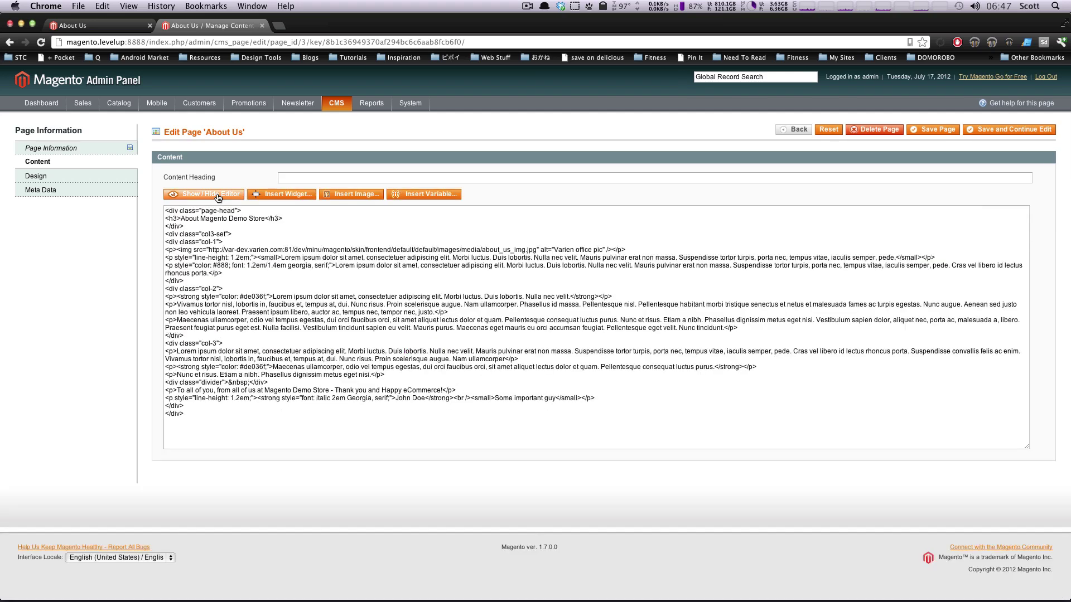
left_click_drag(254, 266, 580, 257)
left_click(578, 266)
left_click_drag(217, 250, 357, 258)
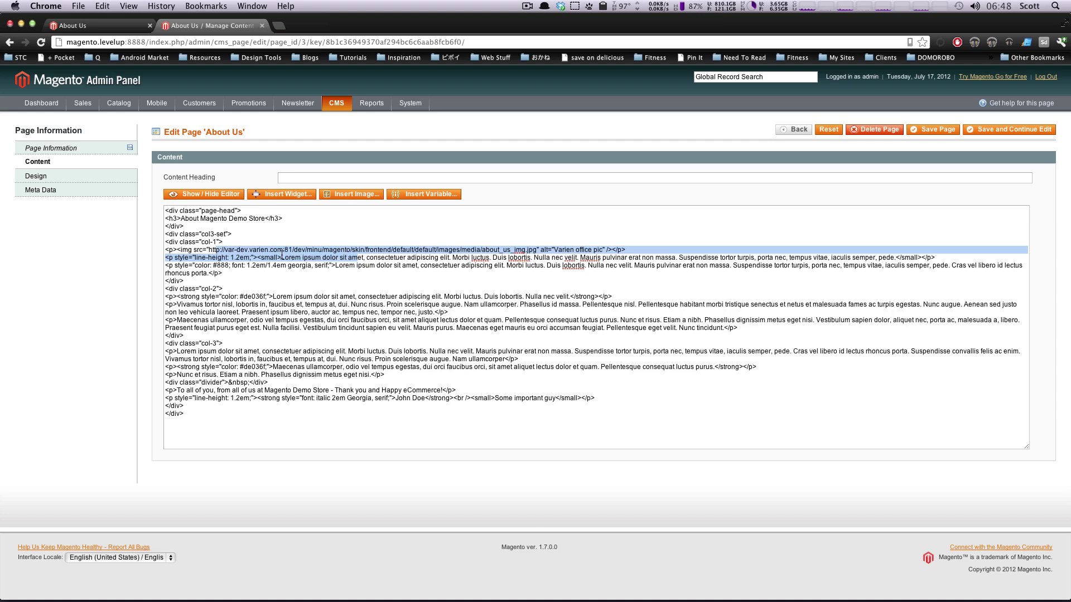
left_click_drag(214, 238, 173, 234)
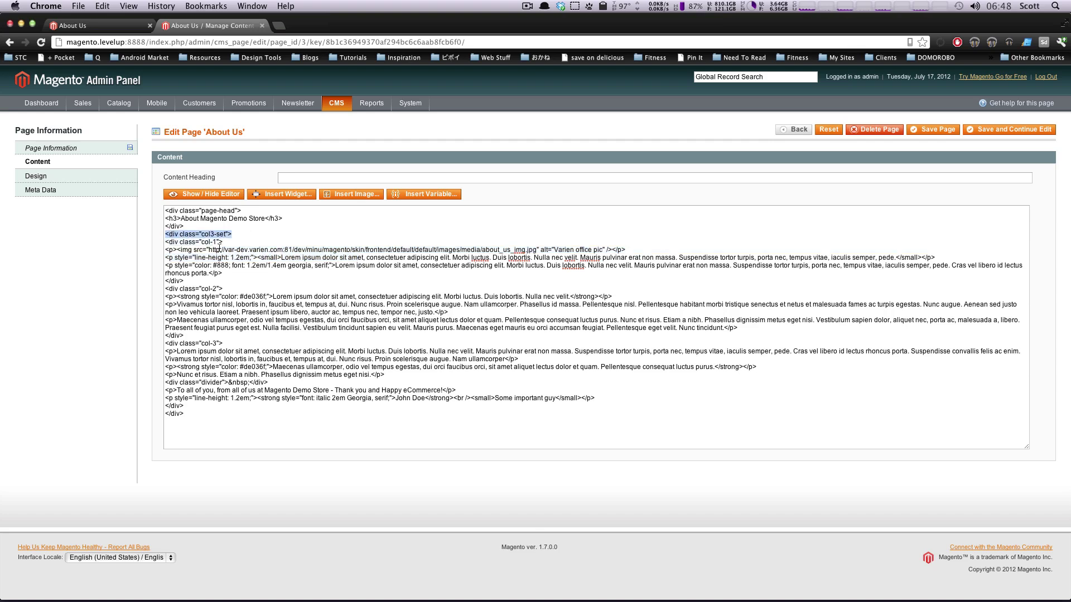
left_click(195, 197)
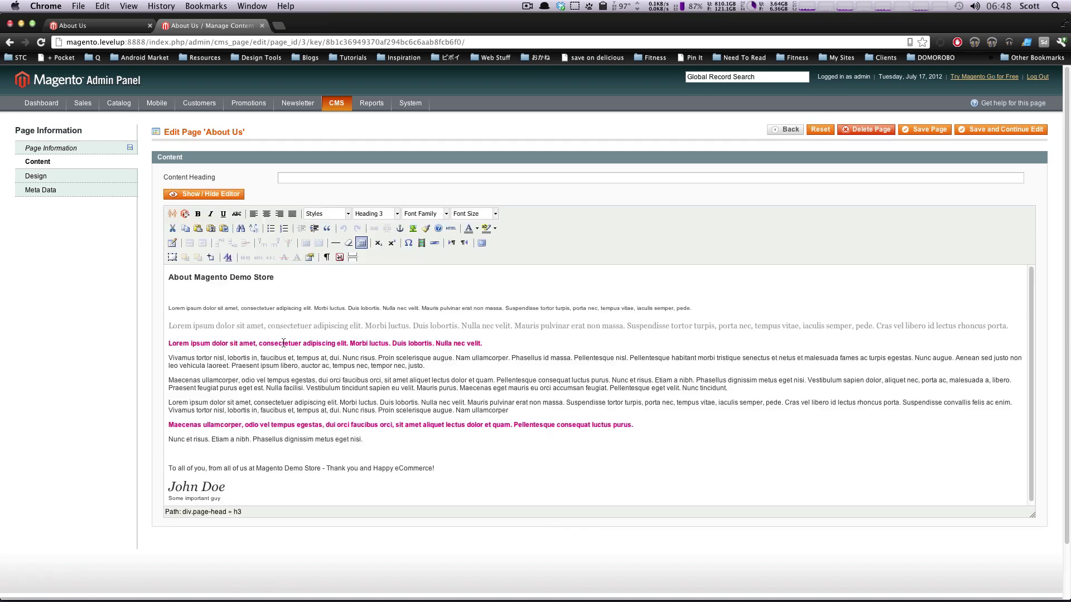
Replace the small Lorem ipsum paragraph with 'Hello' and switch the editor to raw HTML.
triple_click(208, 307)
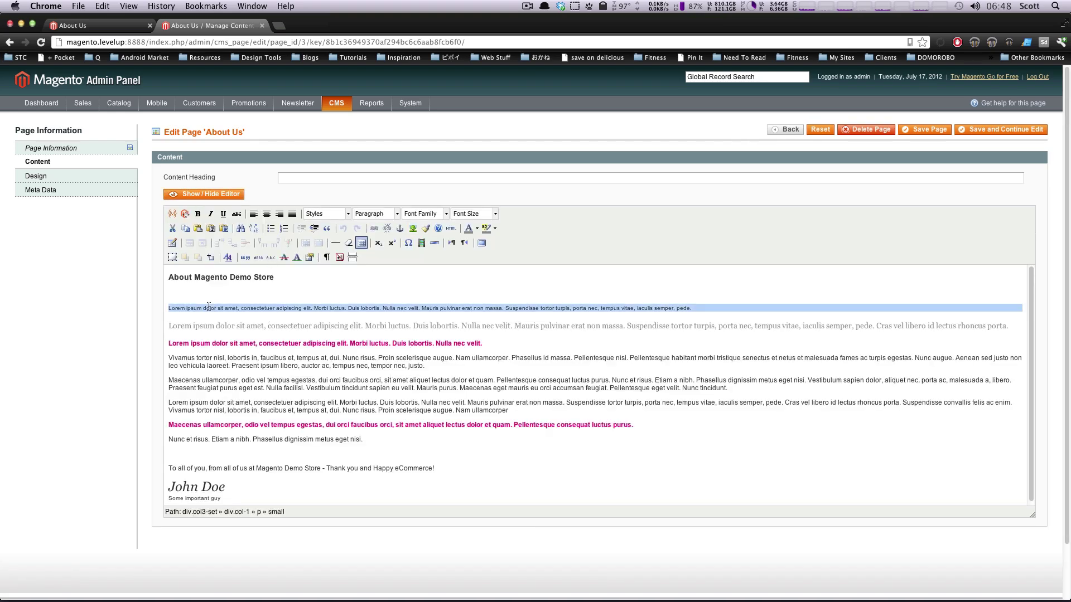
type("Hello")
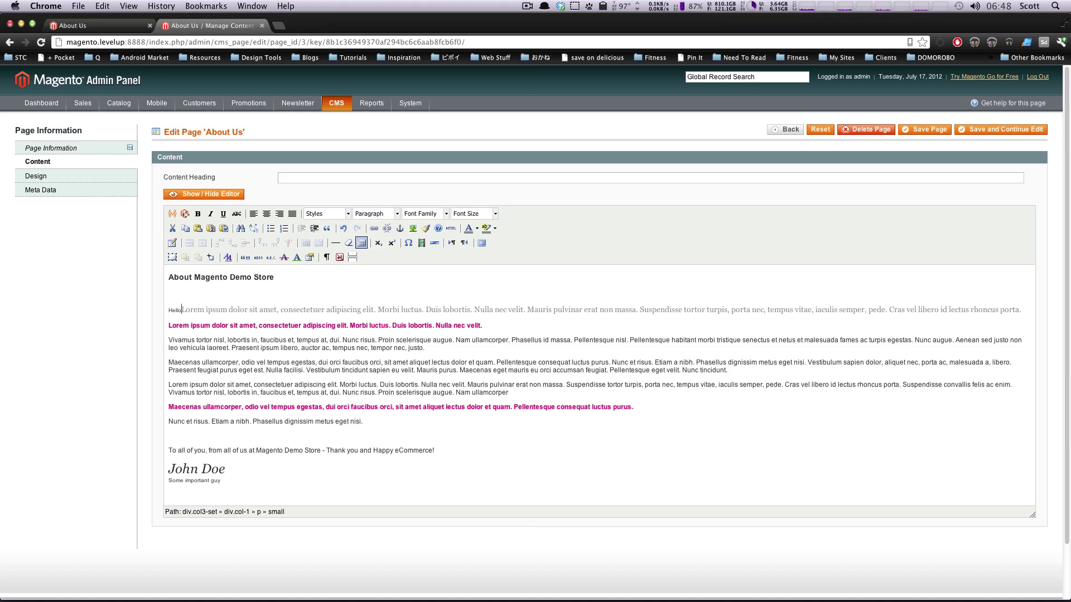
left_click(201, 195)
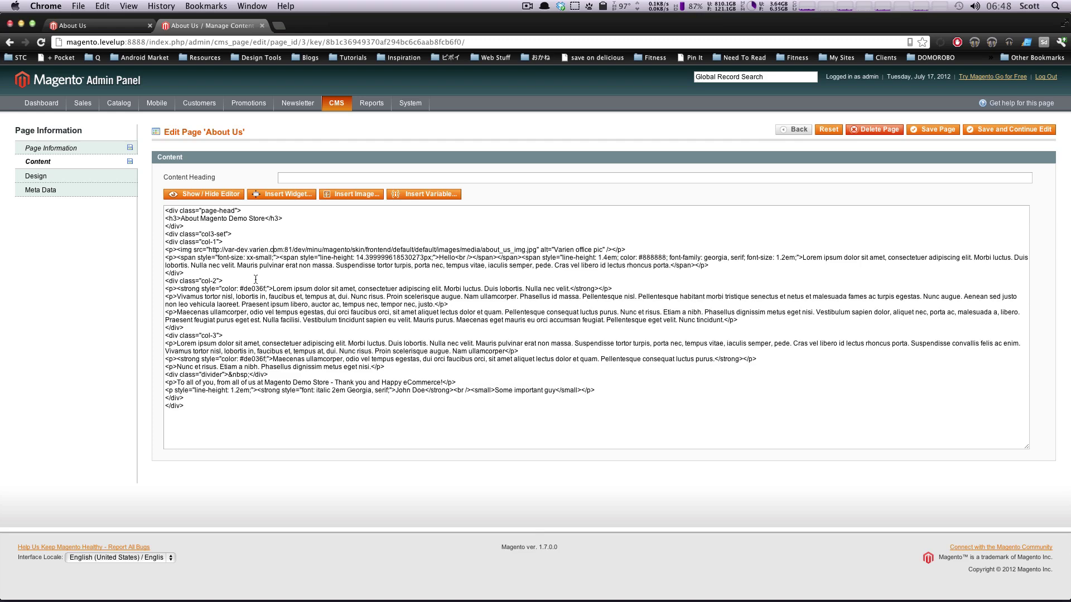
left_click(204, 194)
left_click(212, 294)
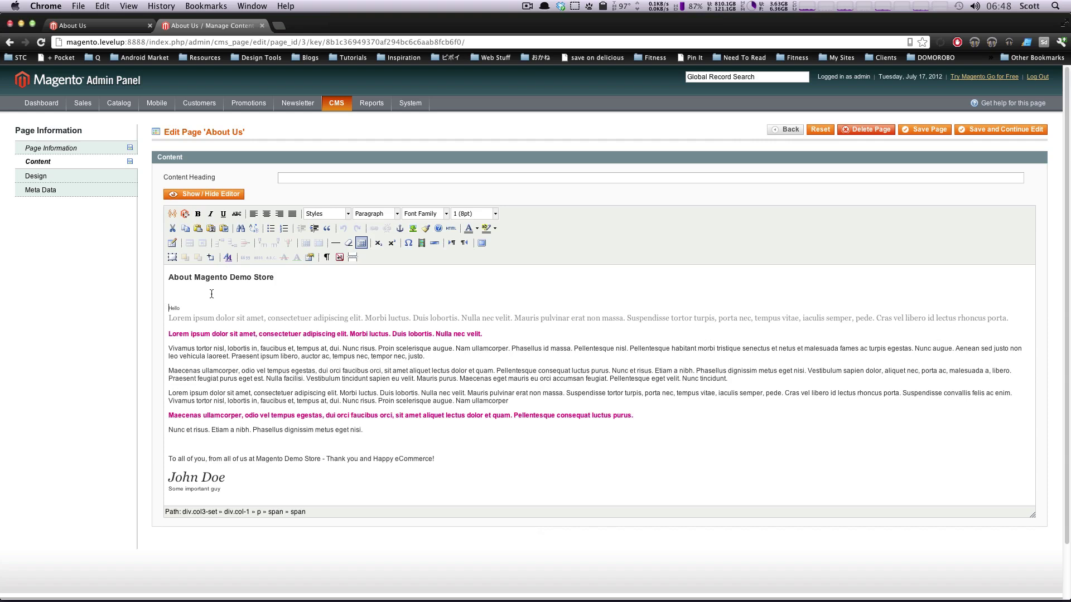
left_click(204, 194)
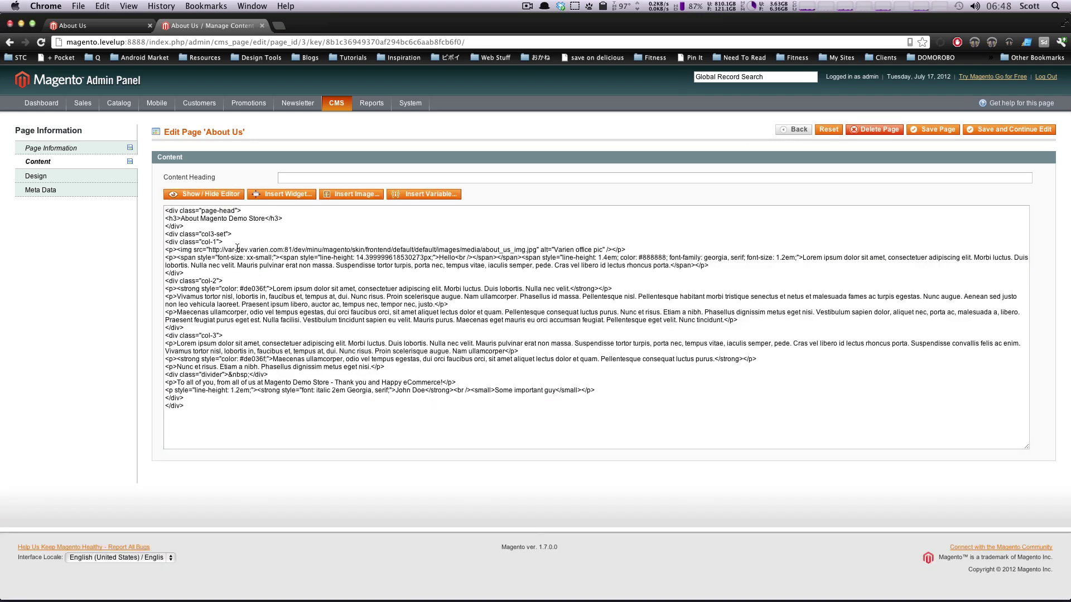
Review the column markup, then add a blank line after the heading block's closing div.
left_click_drag(240, 248, 578, 257)
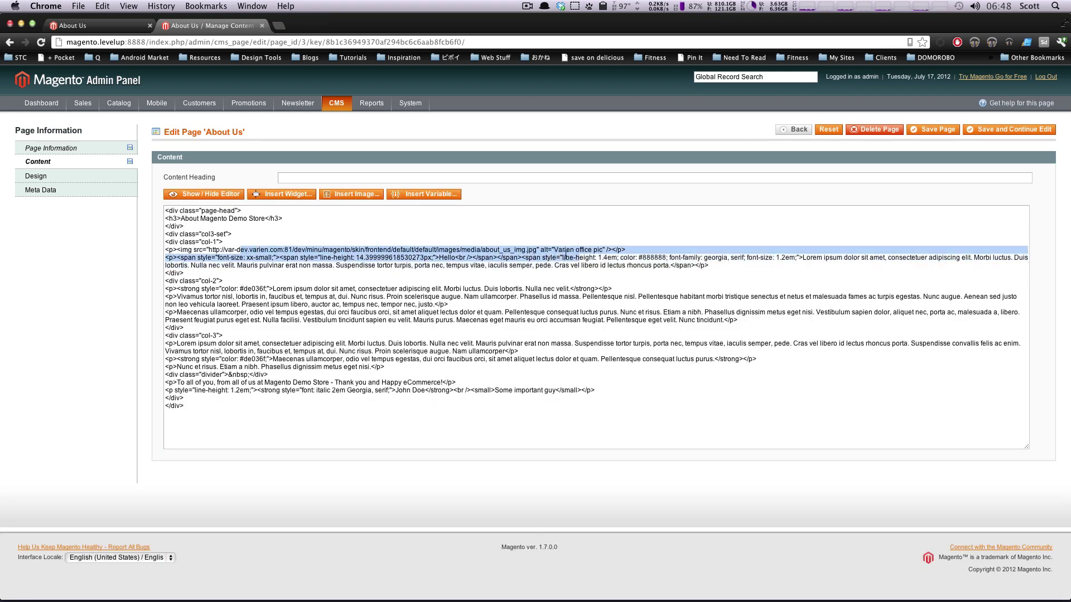
left_click(565, 257)
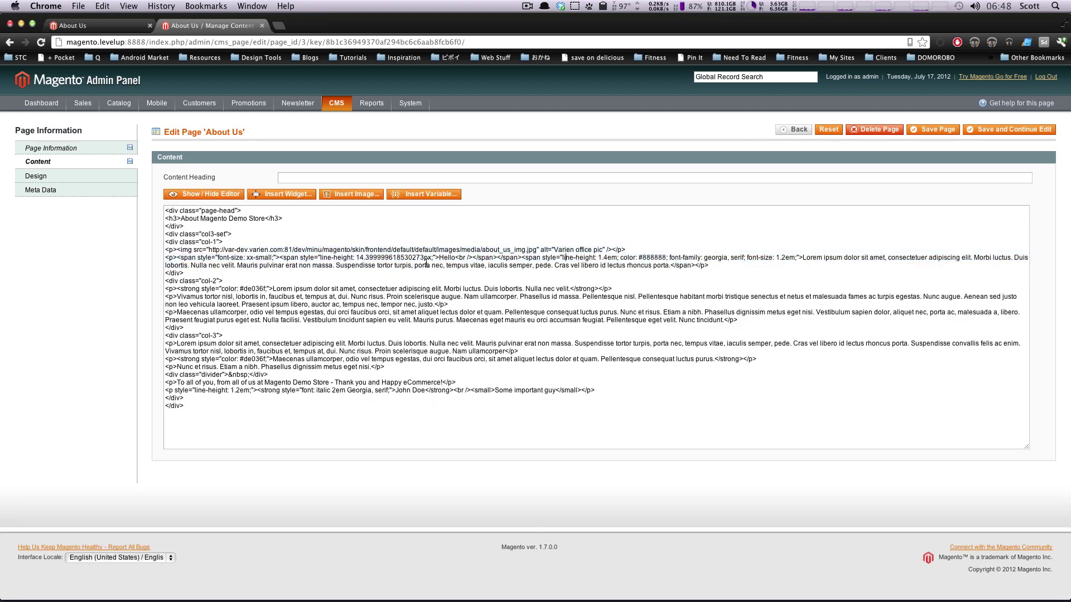
double_click(443, 259)
left_click_drag(304, 271, 153, 247)
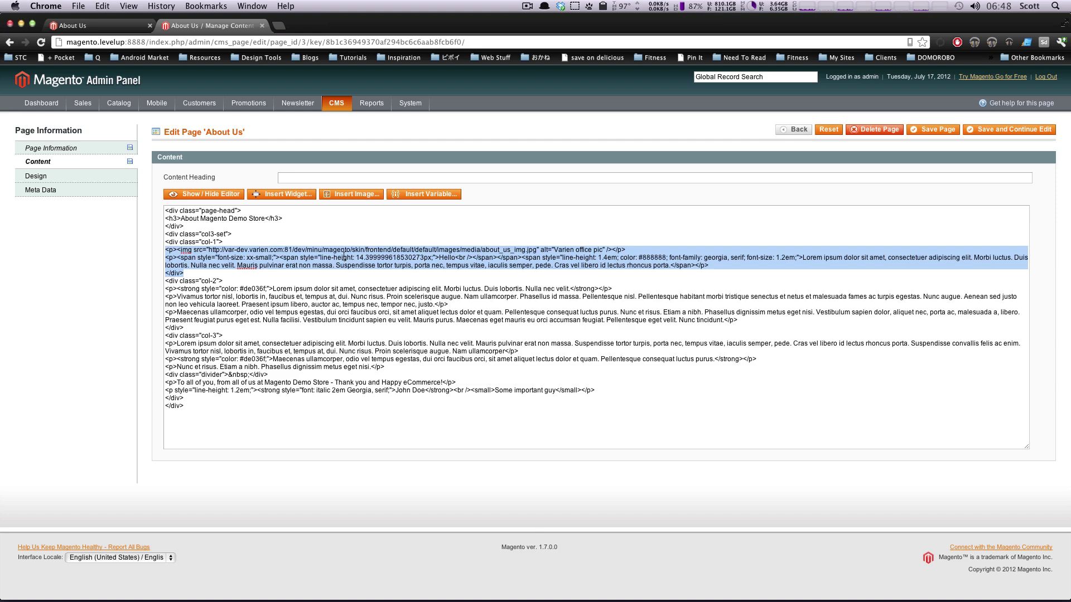
left_click(205, 273)
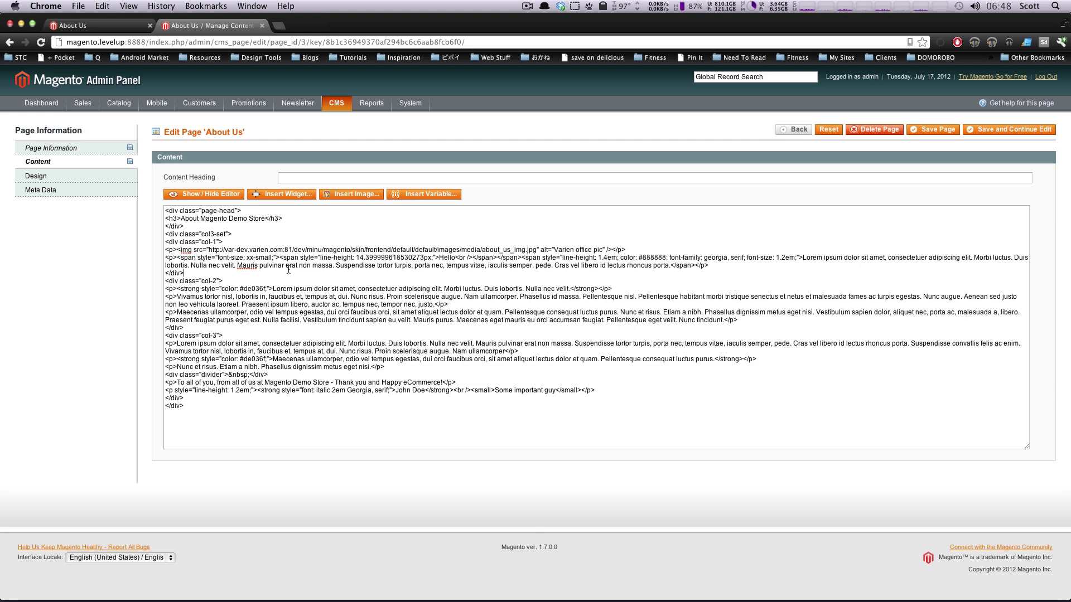
left_click(218, 194)
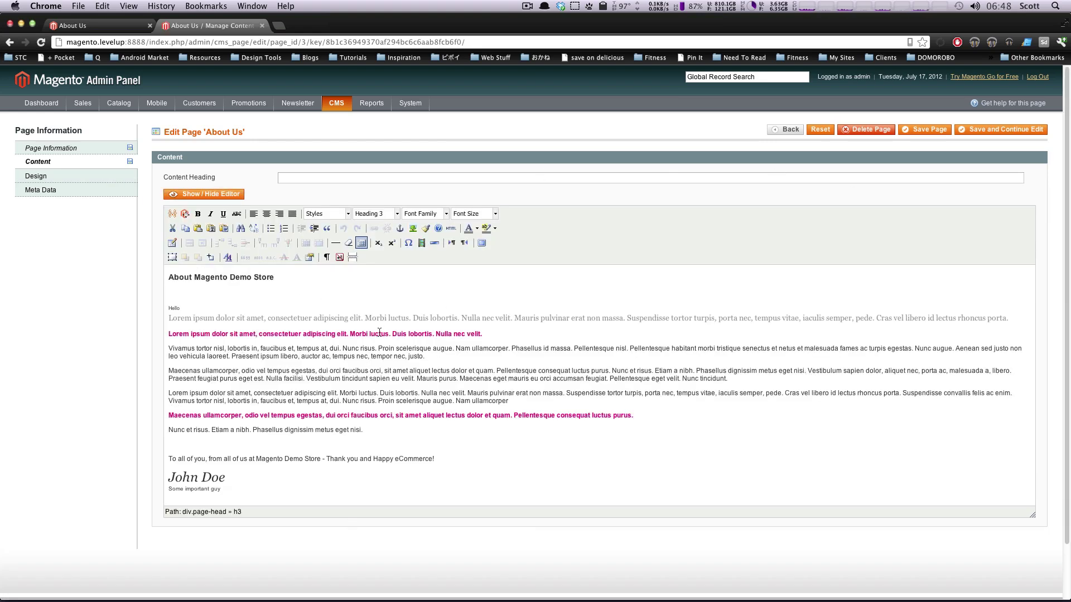
left_click(237, 378)
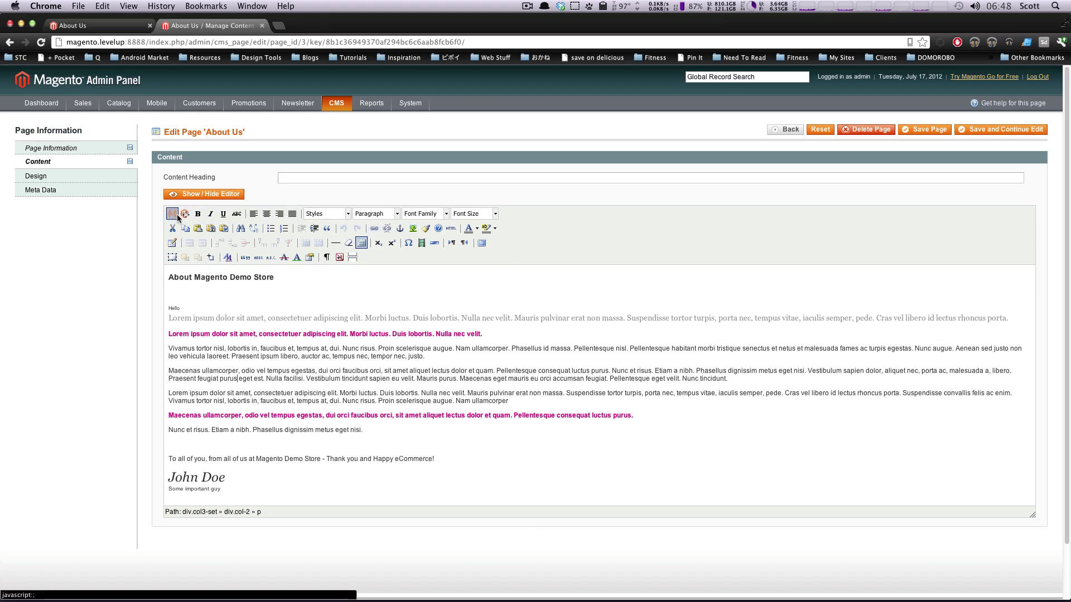
left_click(189, 194)
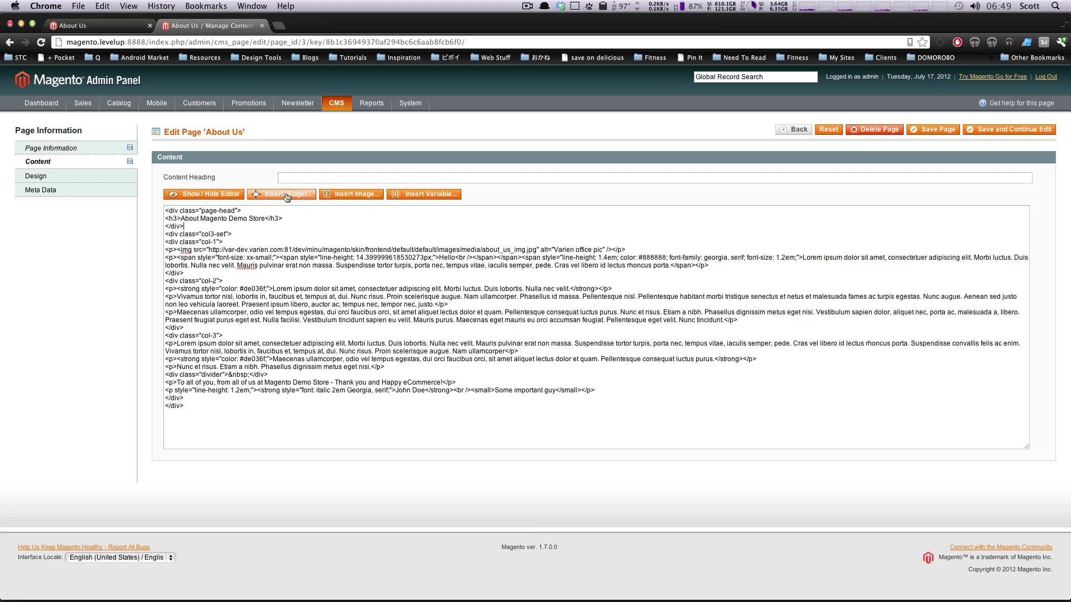
left_click(252, 226)
key("Return")
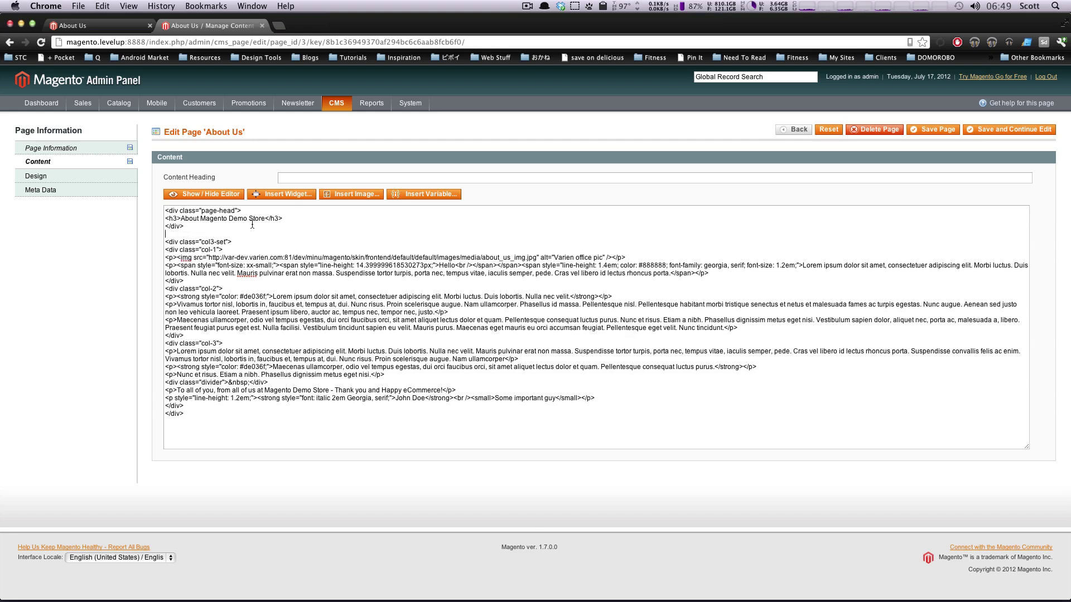
Insert a Recently Compared Products widget with 5 products in the grid template.
left_click(266, 194)
left_click(463, 167)
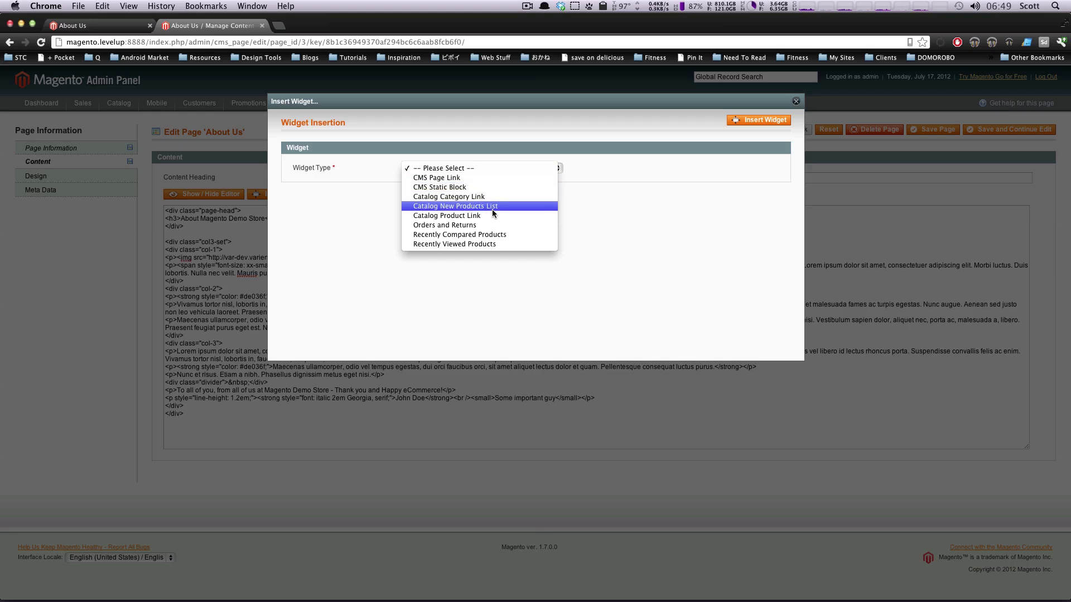
left_click(510, 237)
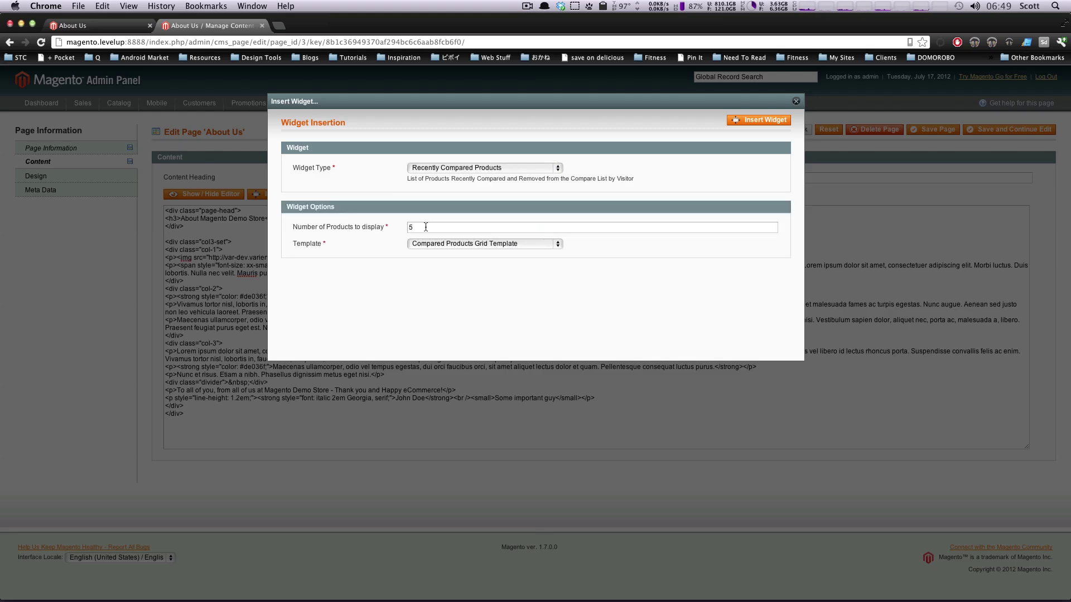
left_click(766, 122)
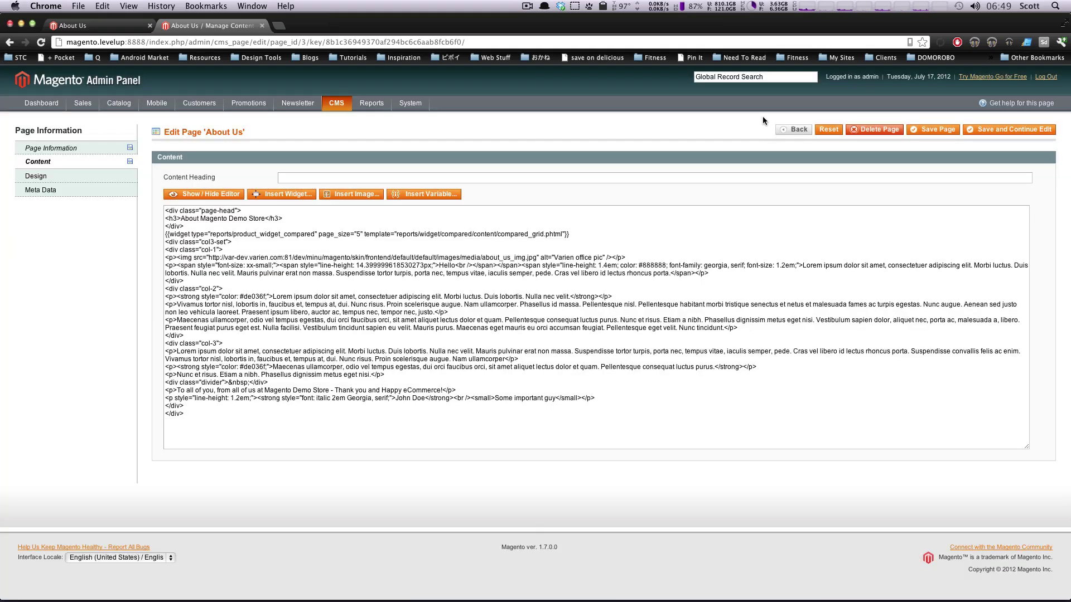
Inspect the inserted widget directive line in the HTML source.
left_click_drag(572, 234, 162, 234)
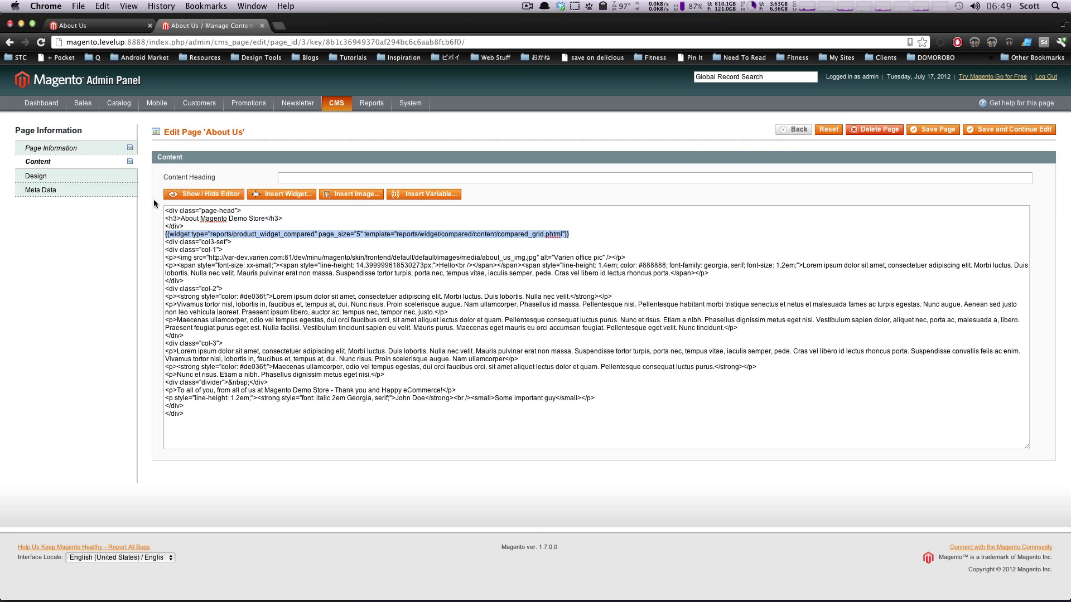
left_click(227, 235)
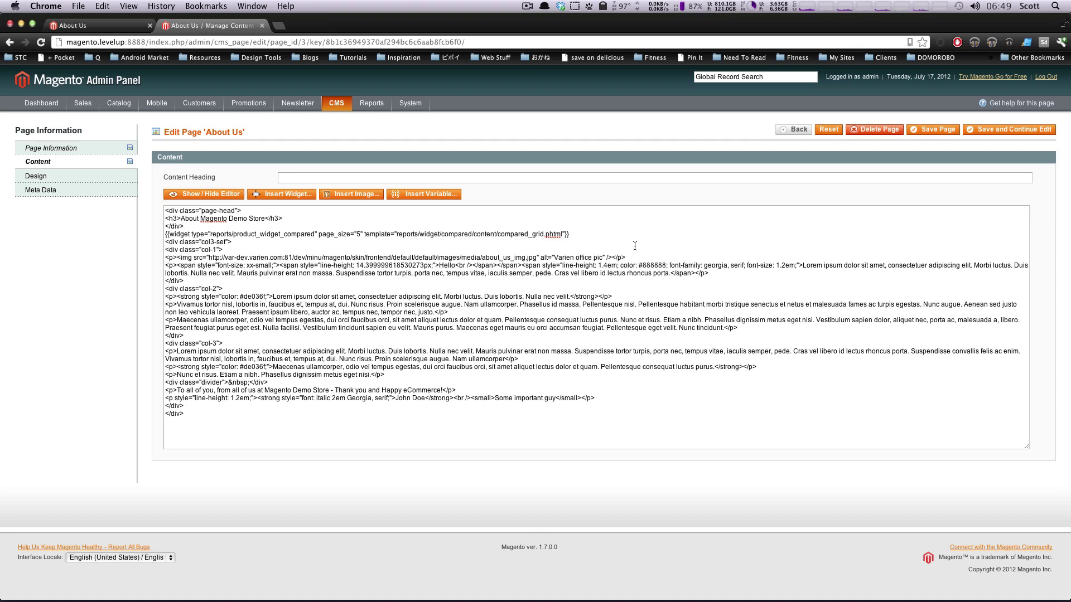
left_click_drag(424, 226, 392, 243)
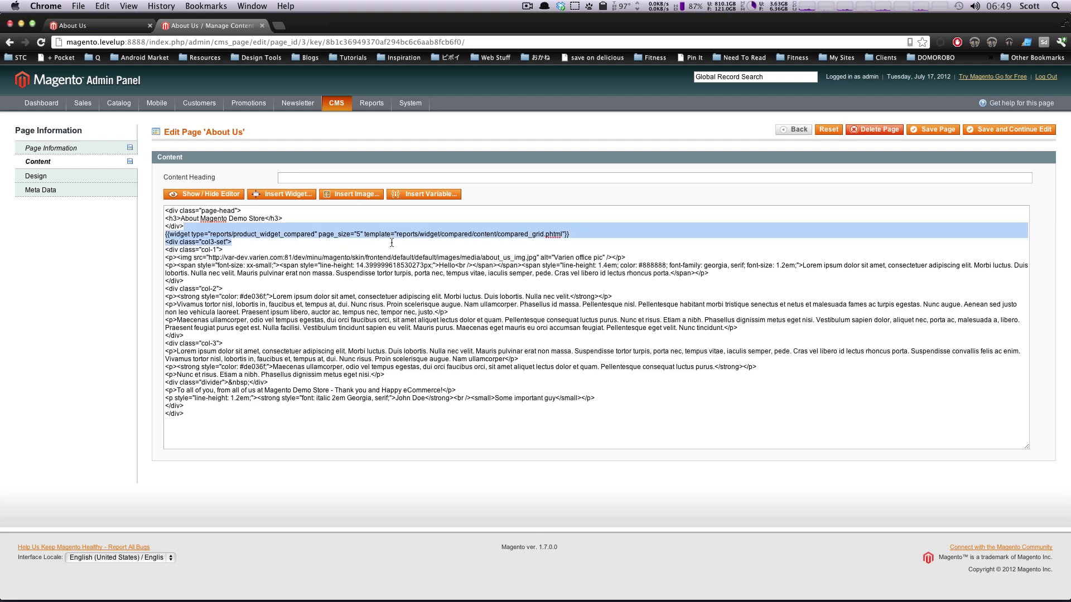
left_click(388, 242)
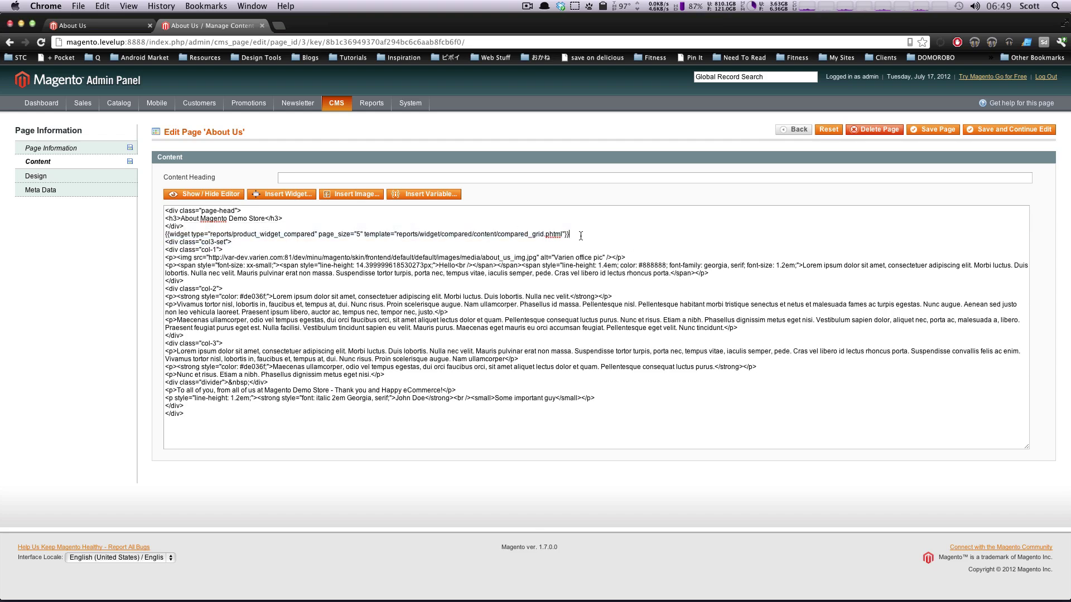
left_click_drag(581, 236, 136, 236)
left_click(223, 265)
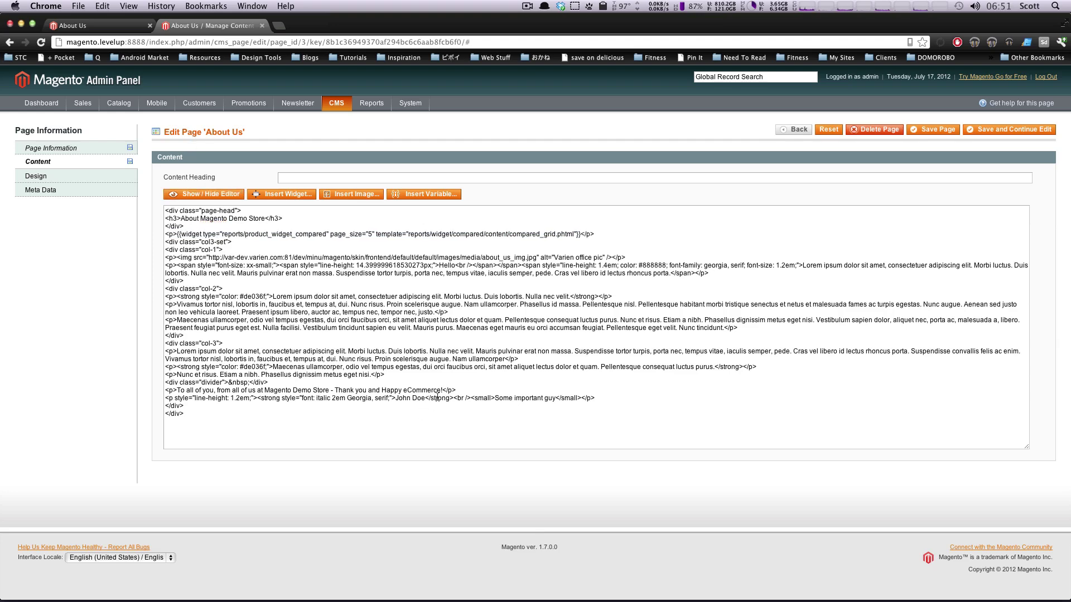
Check the widget in the visual editor and keep the Design layout at 1 column.
left_click(204, 194)
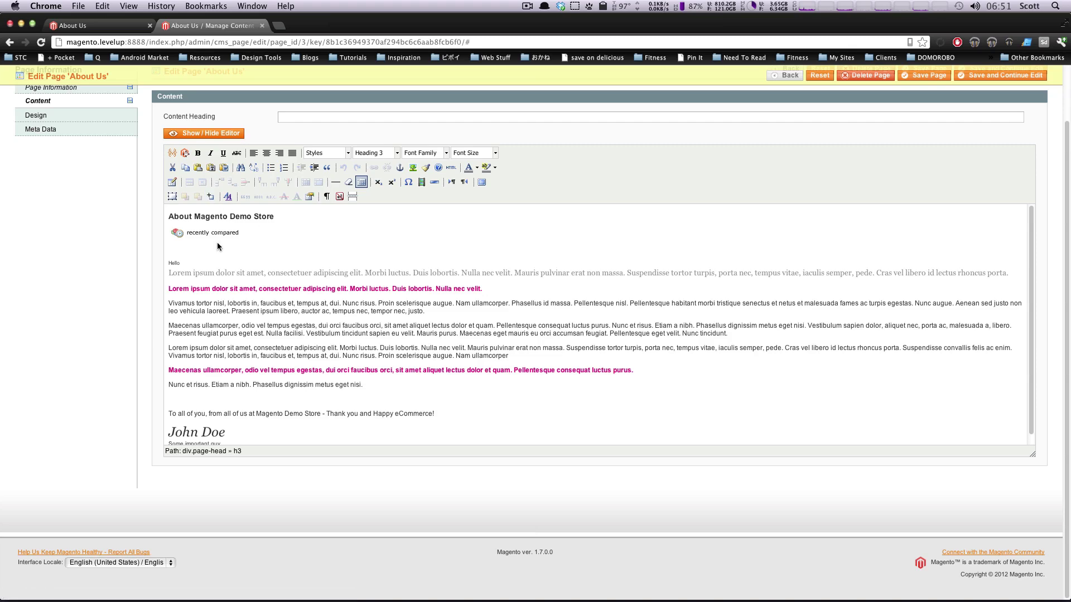
scroll(49, 152, "up", 2)
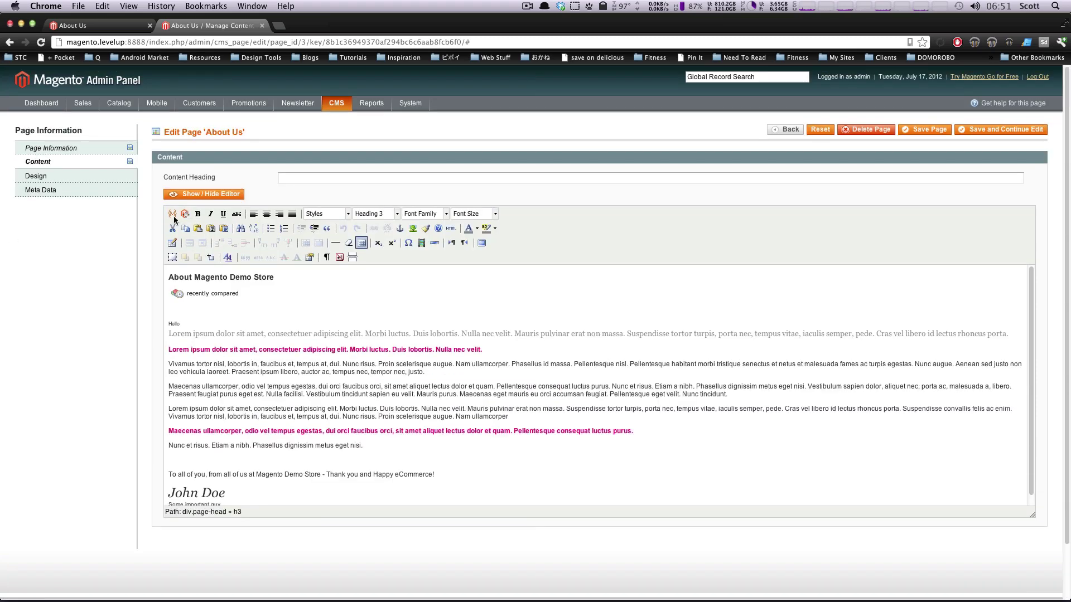
left_click(57, 179)
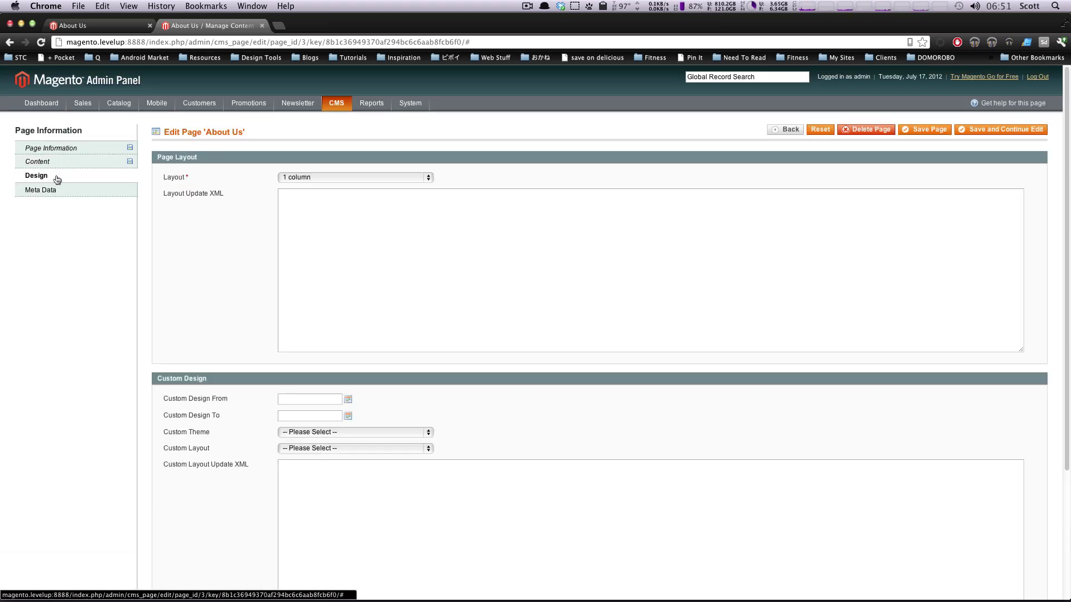
left_click(311, 178)
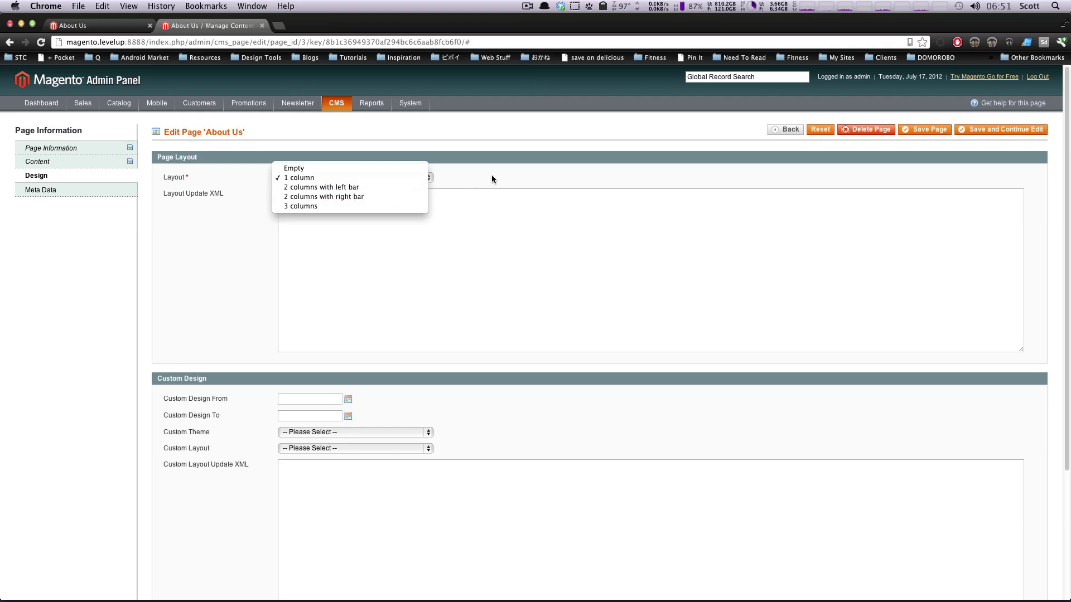
left_click(316, 178)
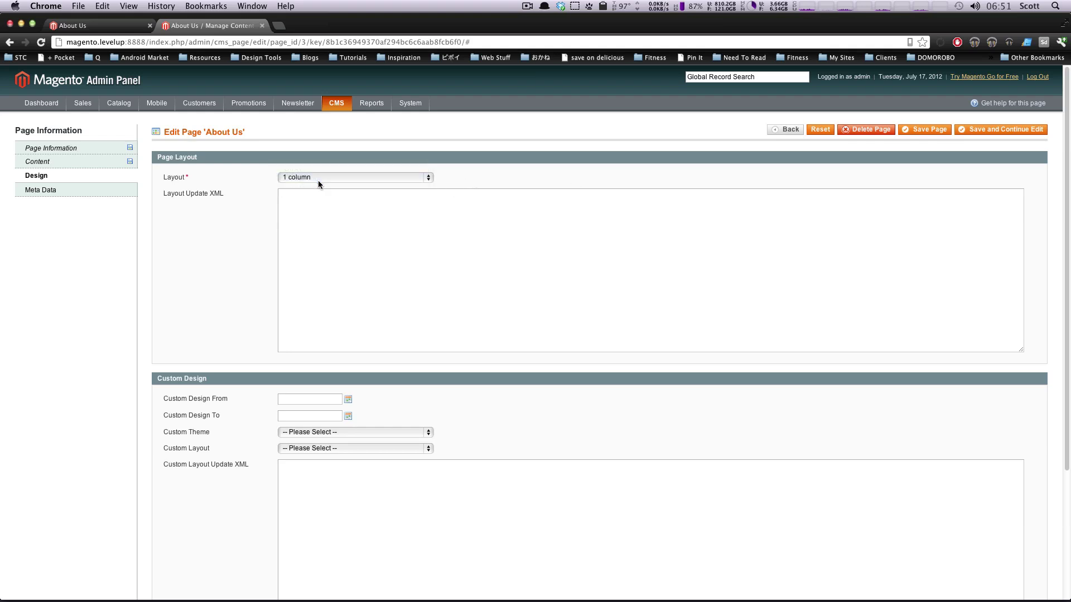
Glance at the storefront, review Meta Data keywords, then return to Page Information.
left_click(78, 26)
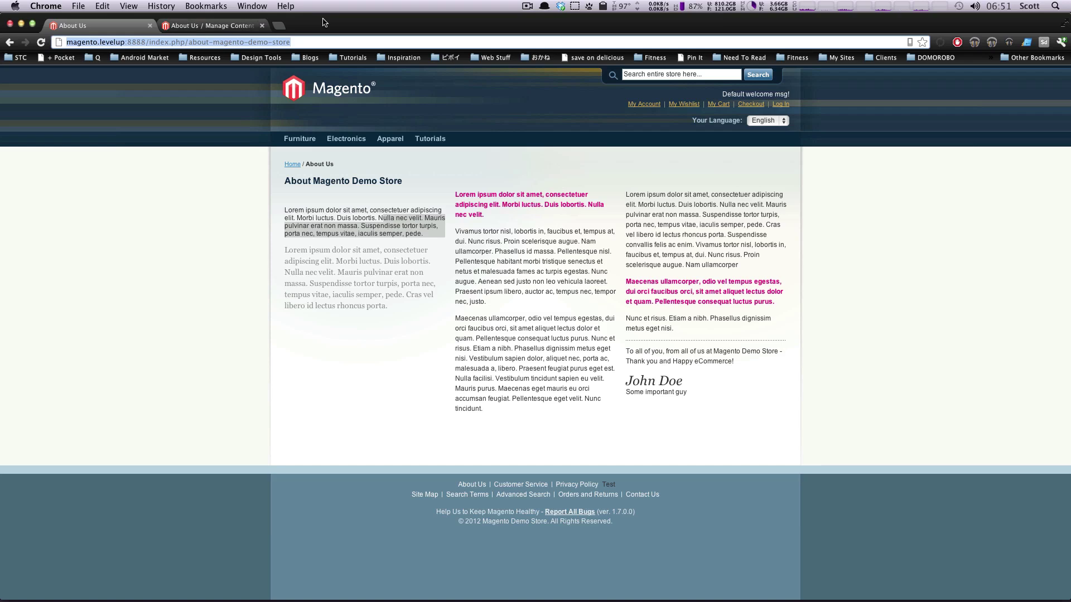
left_click(233, 29)
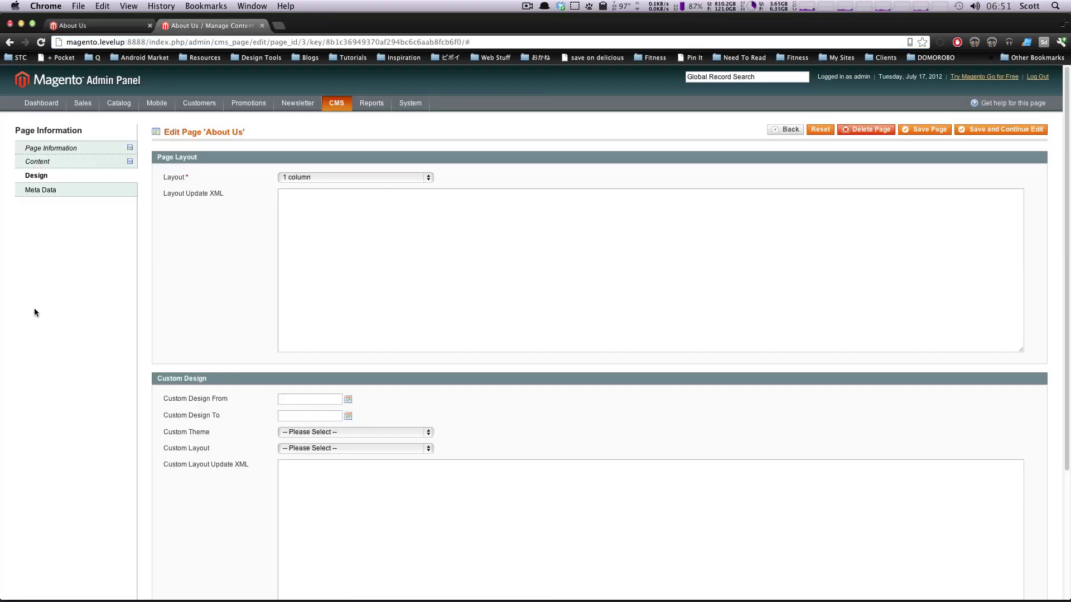
left_click(62, 189)
left_click(461, 235)
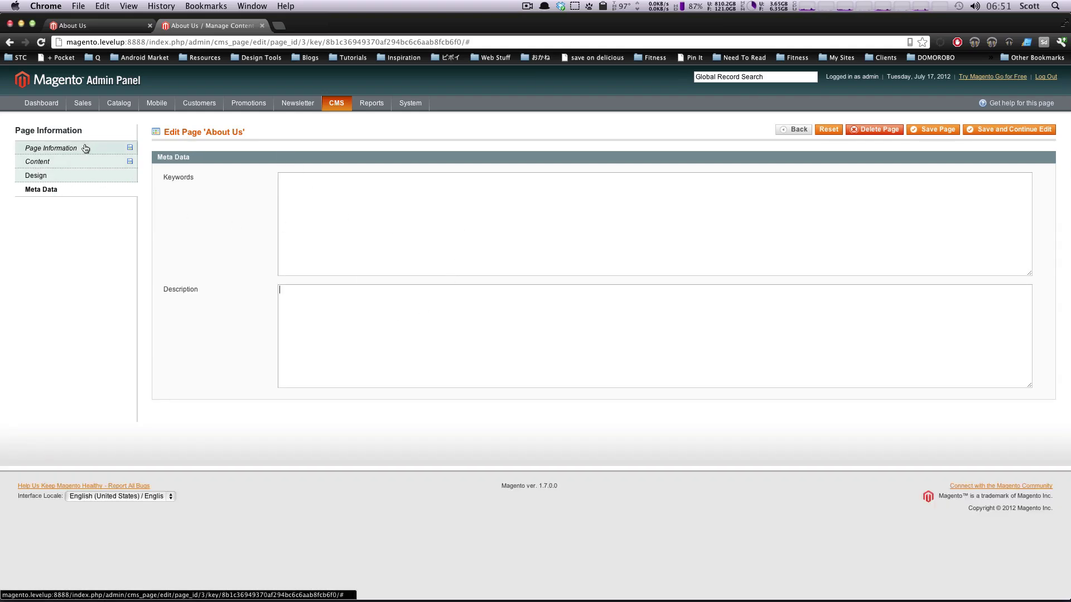
left_click(84, 149)
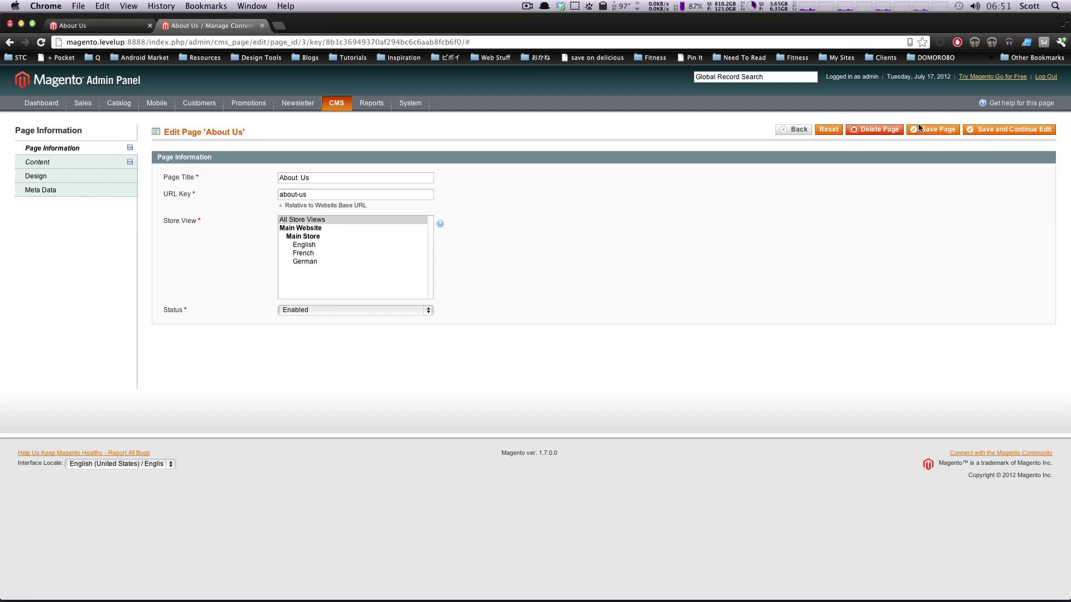
Save the About Us page and load it on the storefront at /about-us.
left_click(939, 131)
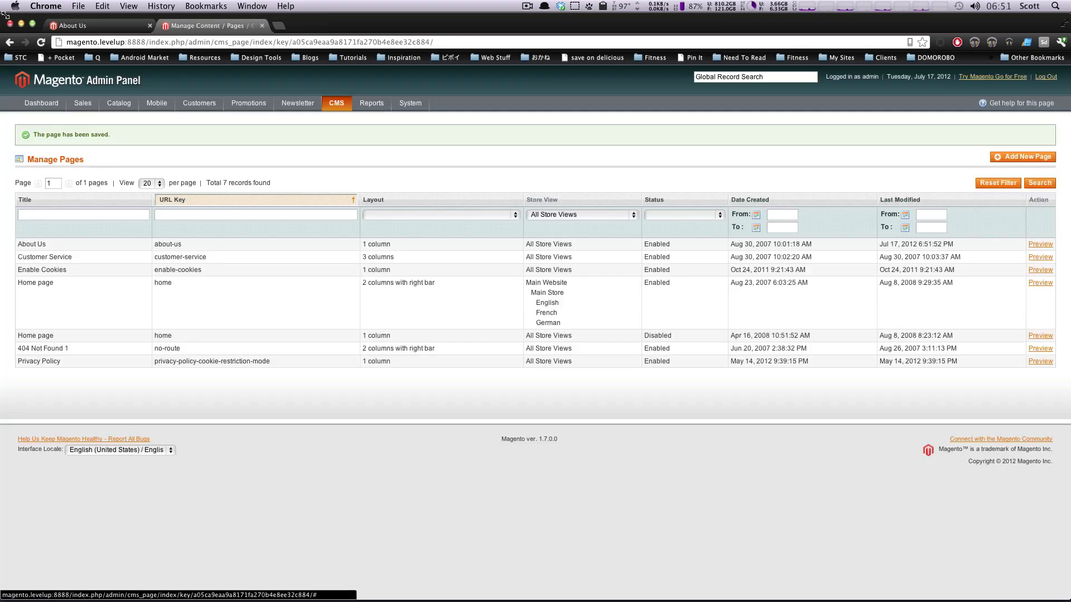
left_click(99, 26)
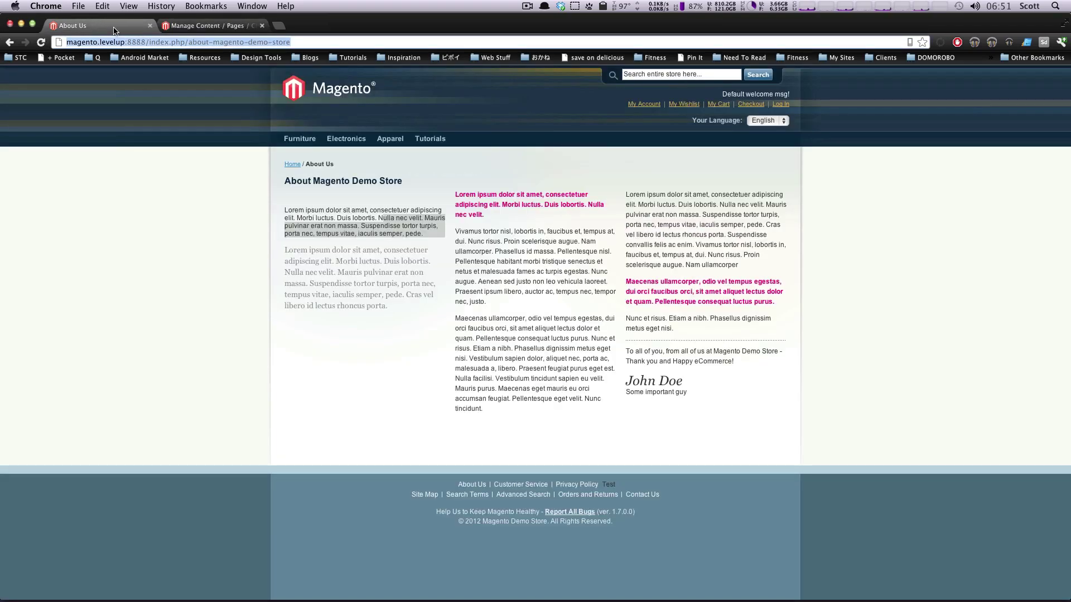
key("super+r")
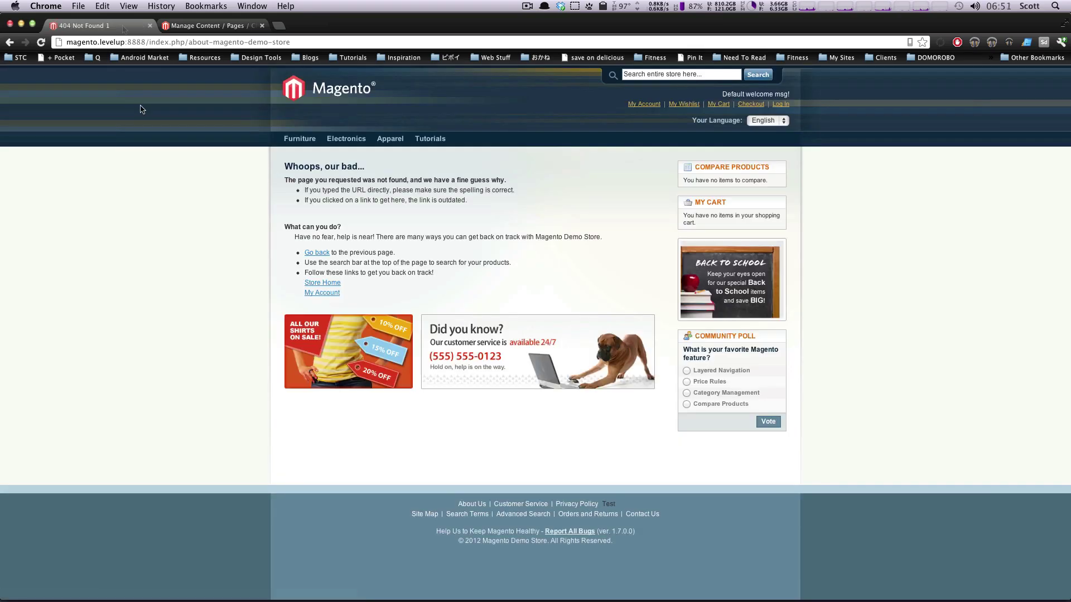
left_click_drag(151, 42, 328, 42)
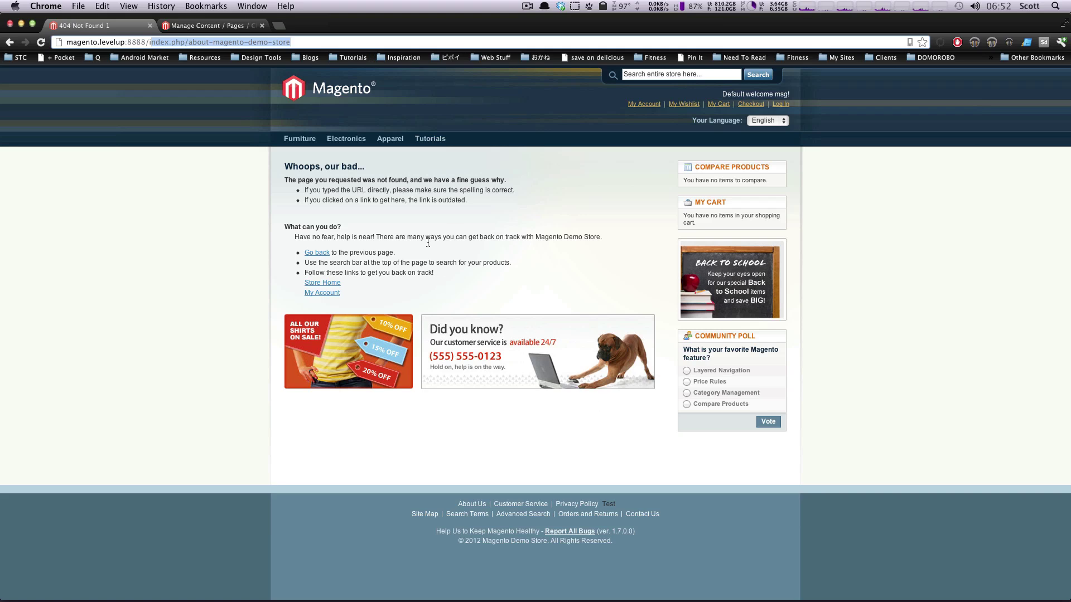
left_click(197, 42)
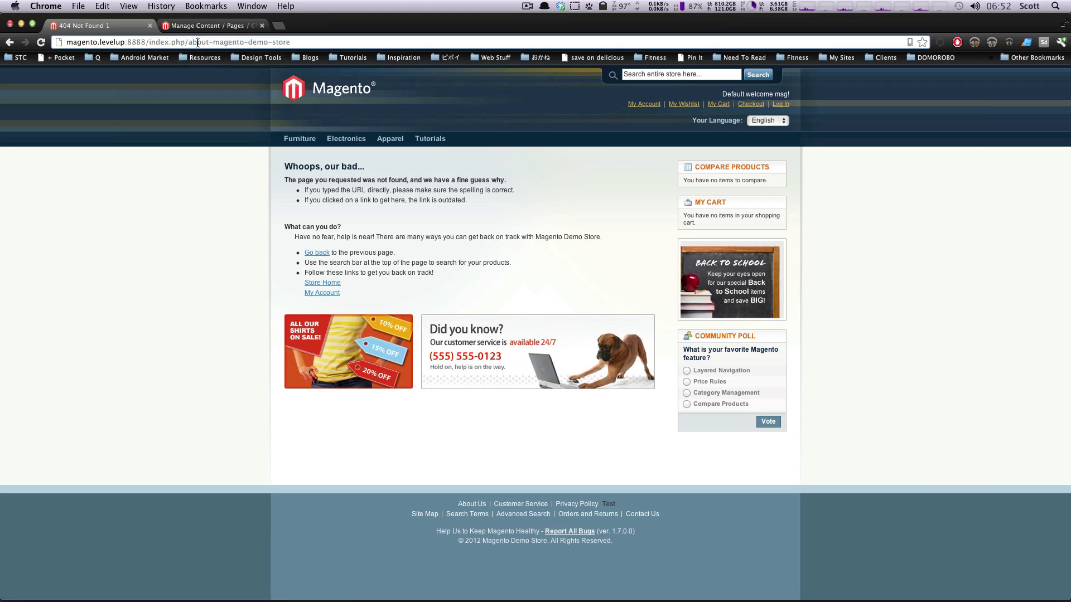
left_click_drag(209, 43, 301, 45)
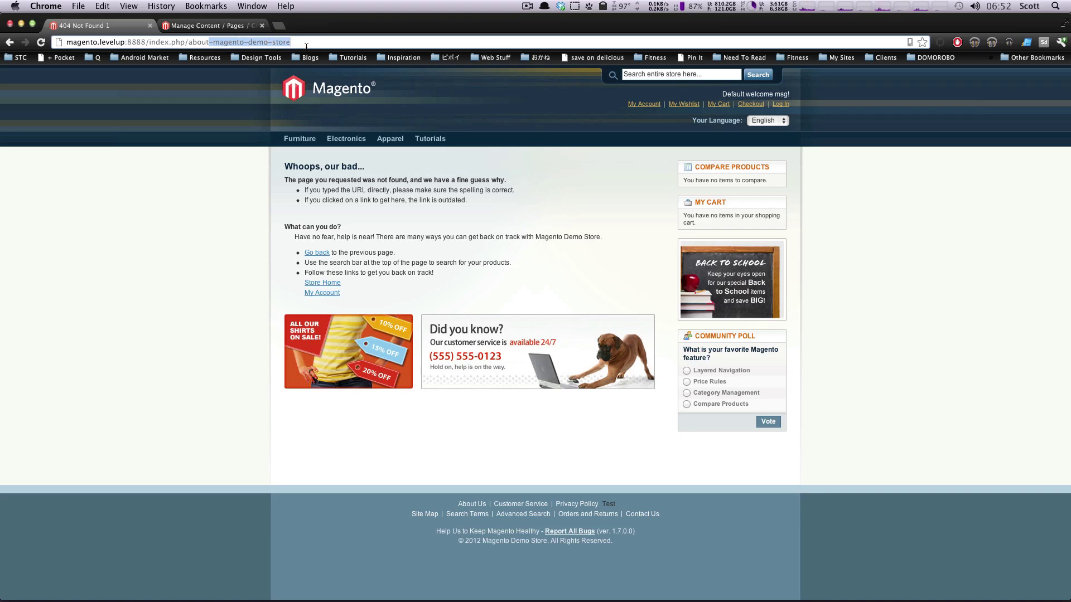
type("-us")
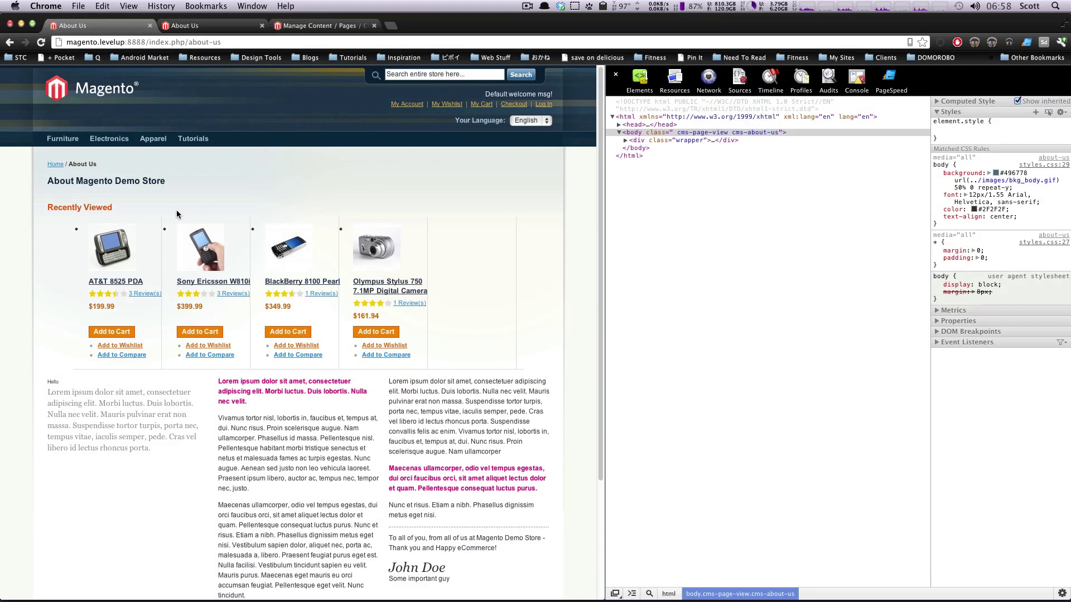
Inspect the Hello paragraph and the Recently Viewed products above the columns.
scroll(145, 213, "down", 5)
left_click_drag(124, 275, 51, 230)
left_click(56, 231)
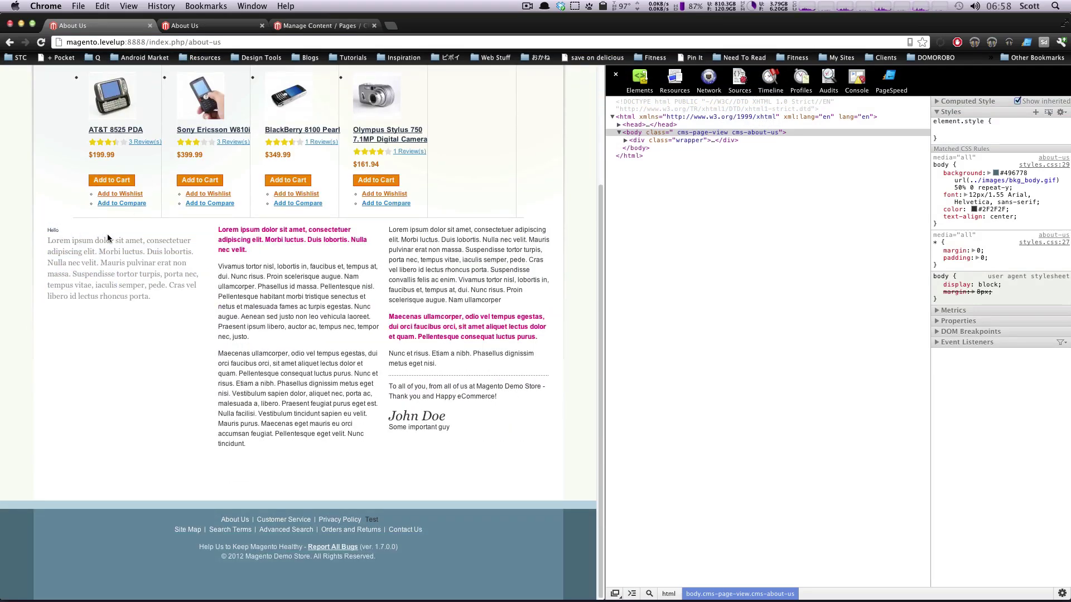
scroll(107, 238, "up", 5)
left_click_drag(449, 302, 79, 232)
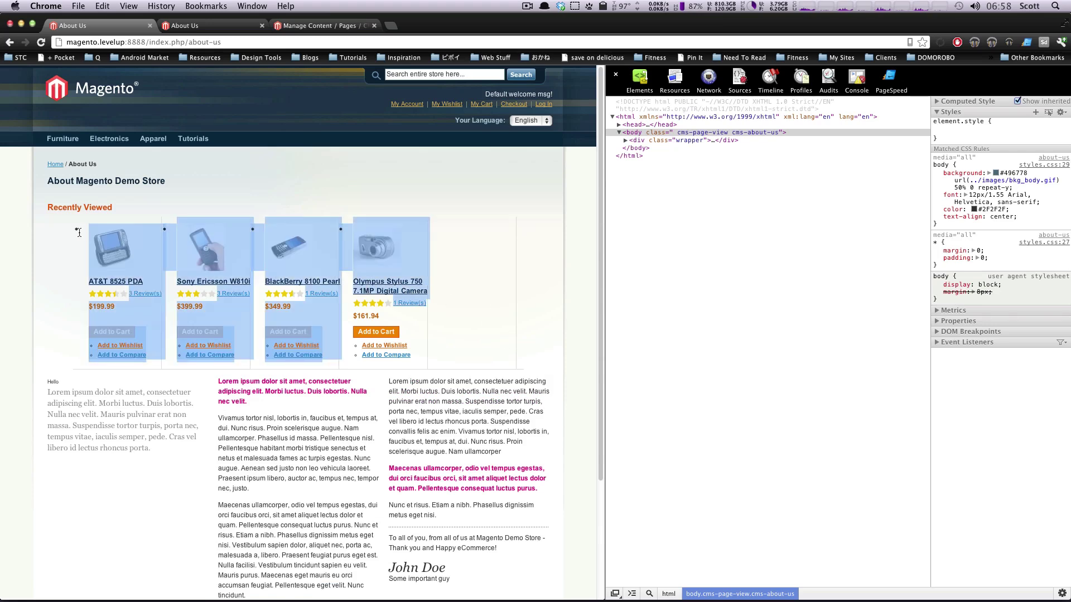
Reopen About Us from the CMS Pages list and show its raw HTML content.
left_click(307, 27)
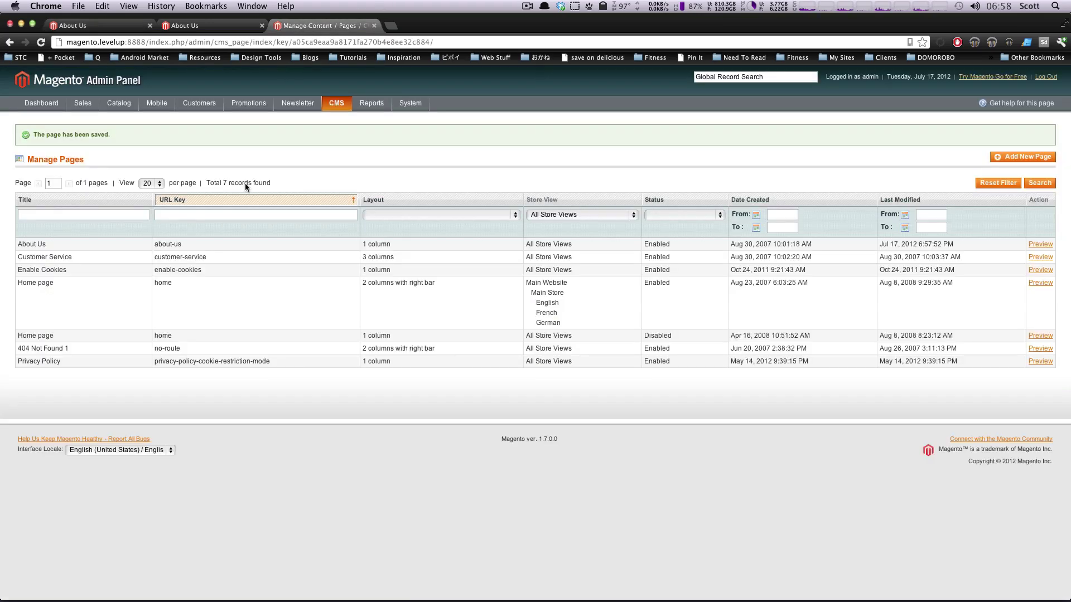
double_click(35, 243)
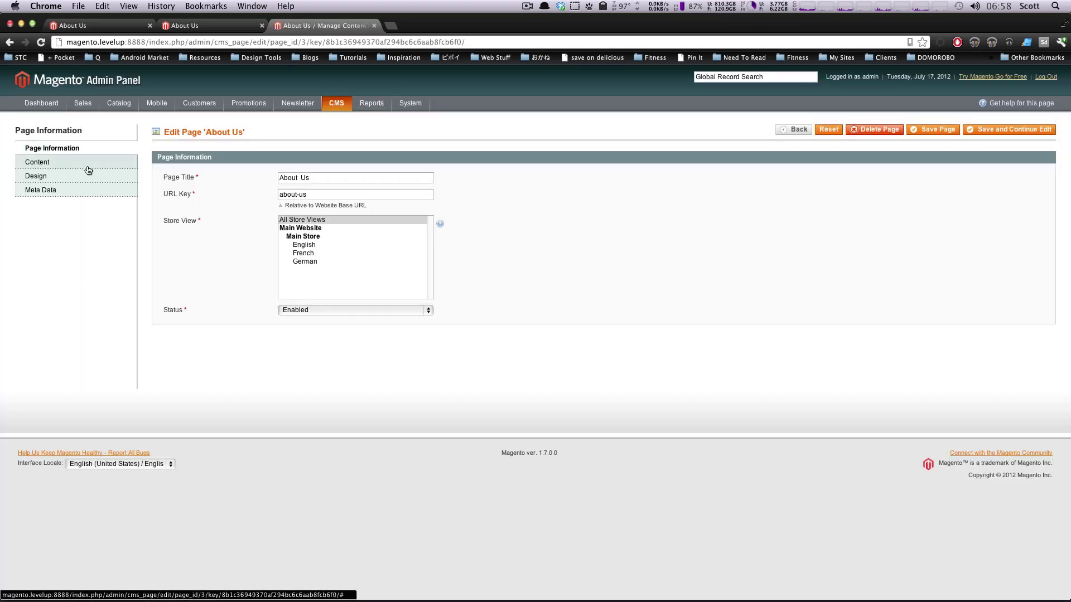
left_click(86, 163)
left_click(203, 194)
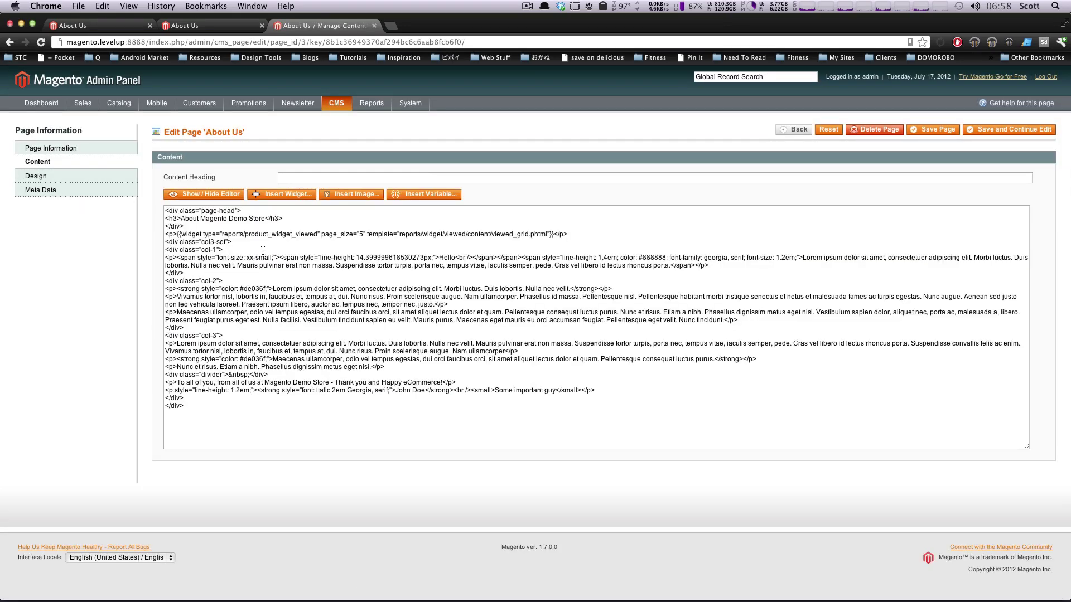
Move the widget line inside the col-1 div, save, and reload the storefront page.
left_click_drag(593, 230, 163, 234)
key("cmd+c")
key("BackSpace")
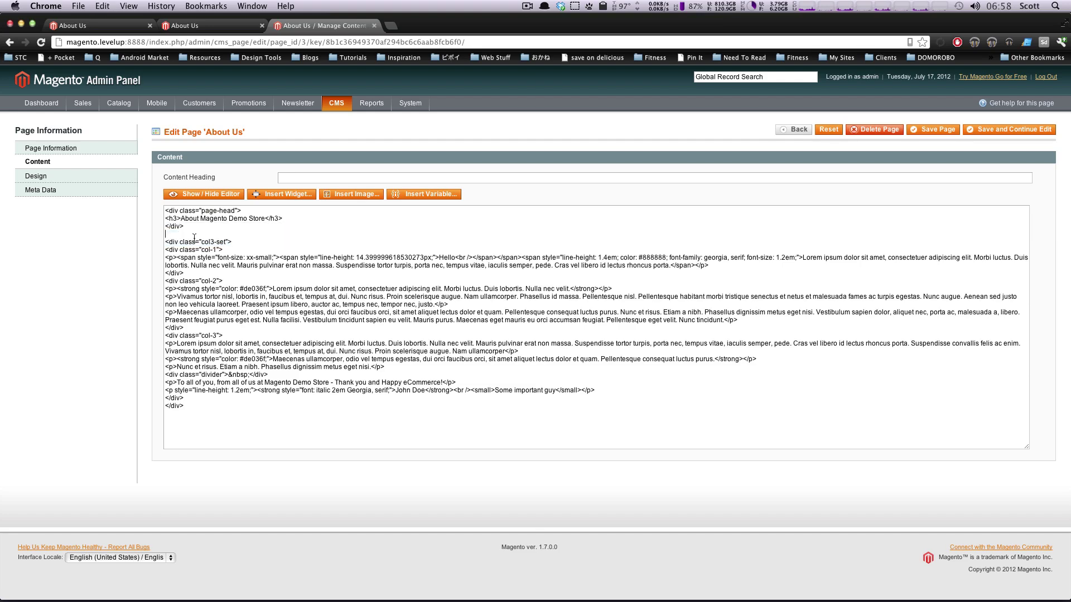
left_click(228, 249)
key("Return")
key("cmd+v")
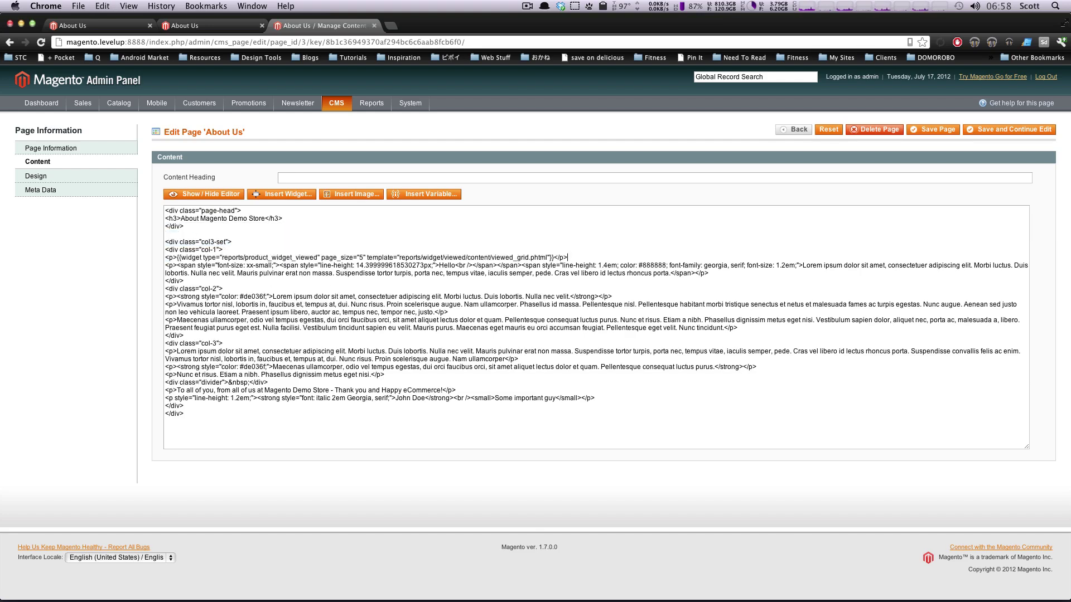
left_click(930, 129)
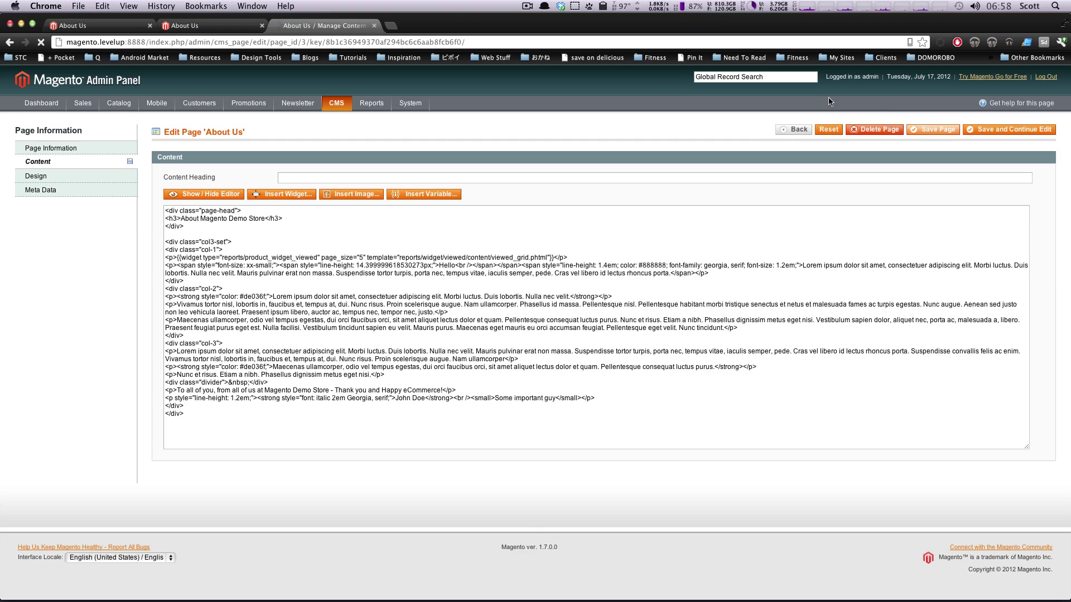
left_click(106, 28)
key("super+r")
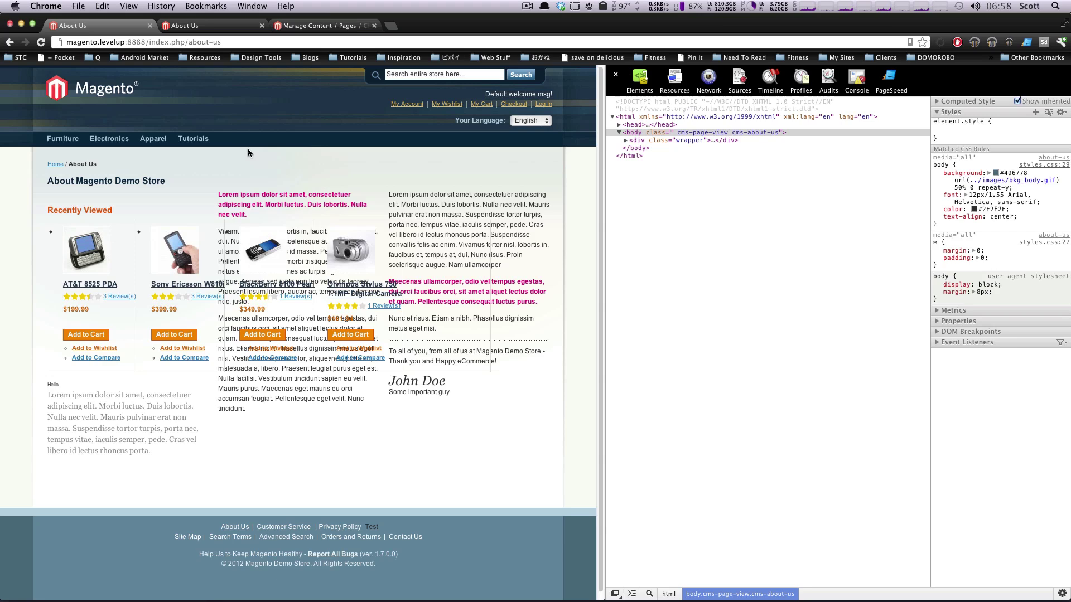
Reopen About Us from the CMS Pages list and show its raw HTML content.
left_click(326, 26)
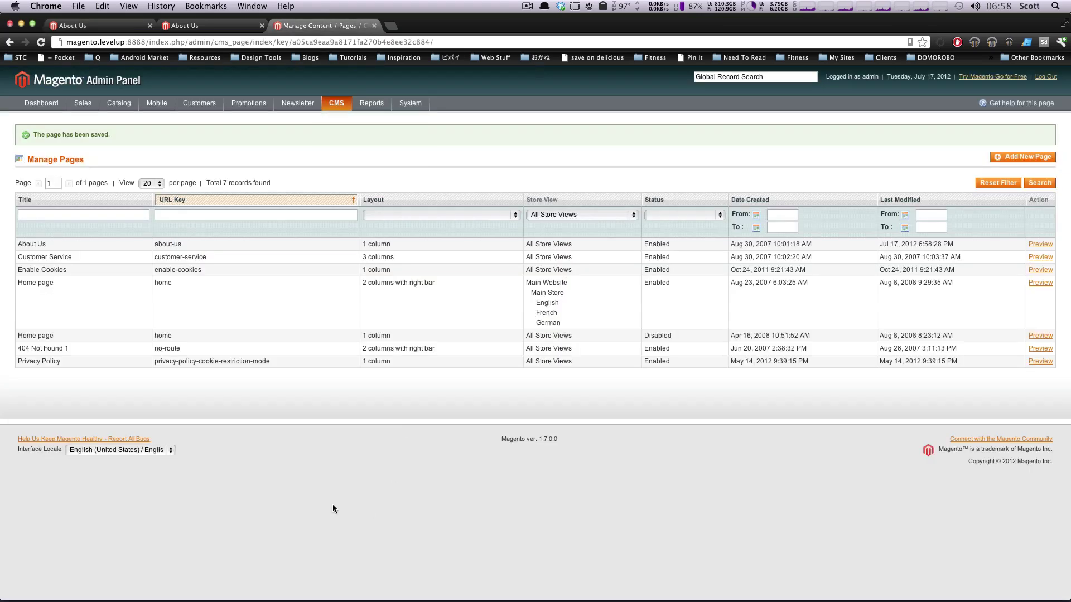
left_click(95, 251)
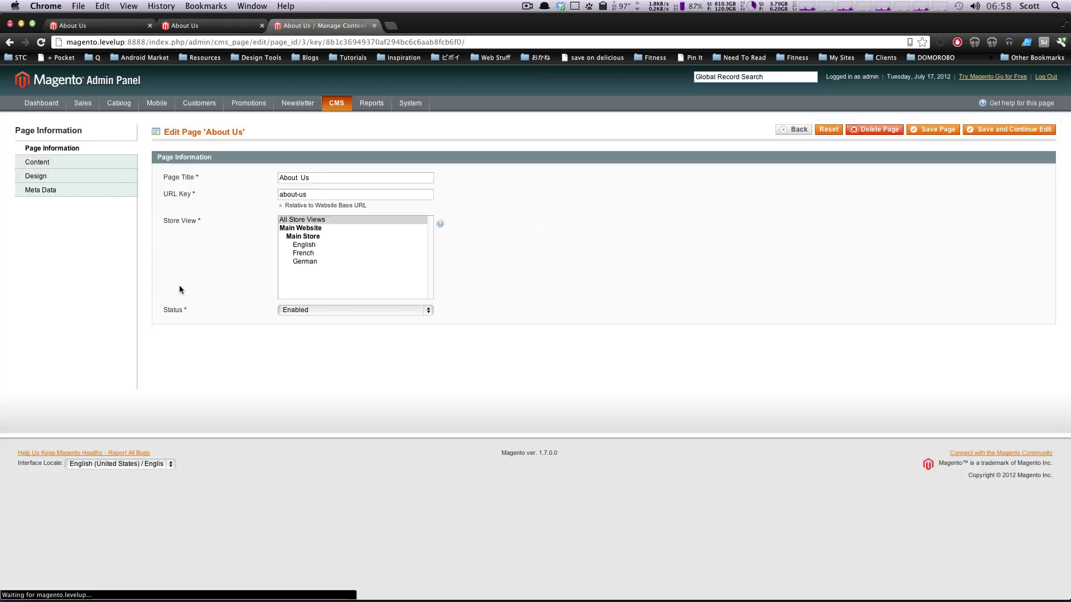
left_click(104, 168)
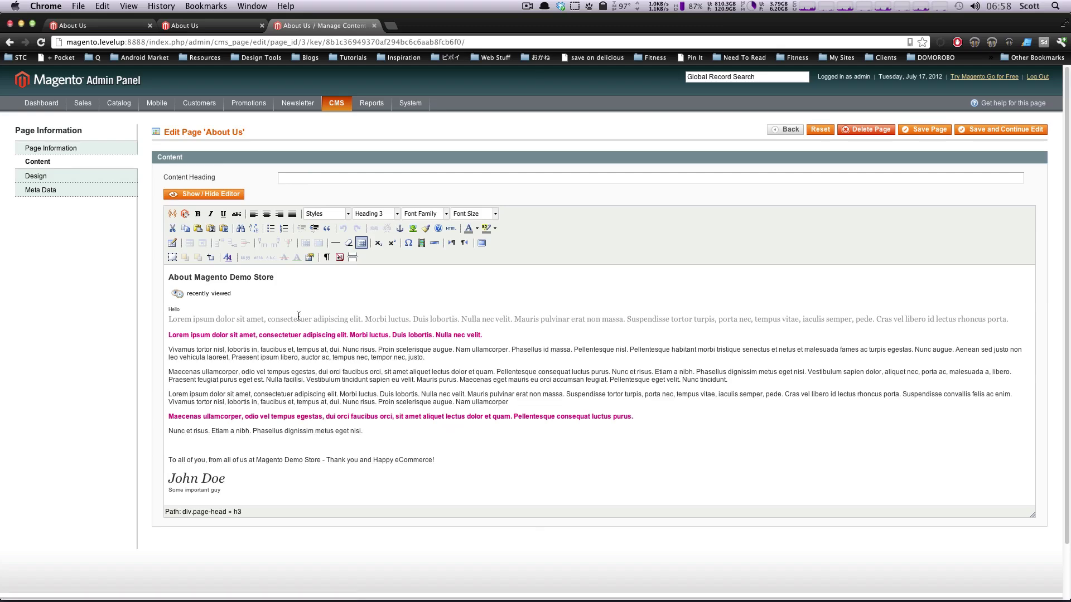
left_click(235, 199)
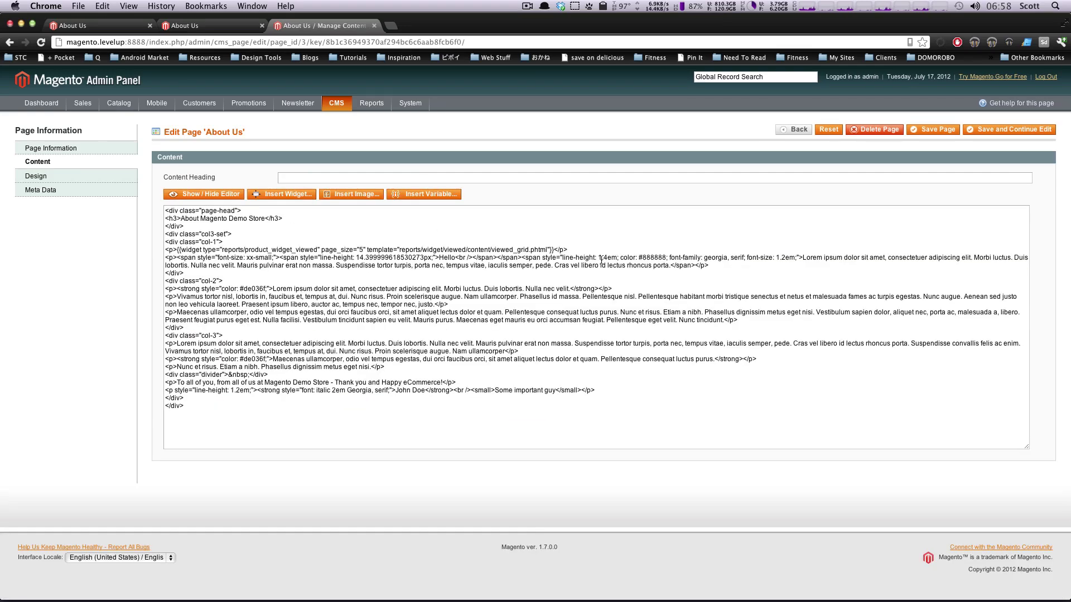
Move the widget line back between the heading and the three columns, then save.
left_click_drag(588, 249, 72, 248)
key("ctrl+c")
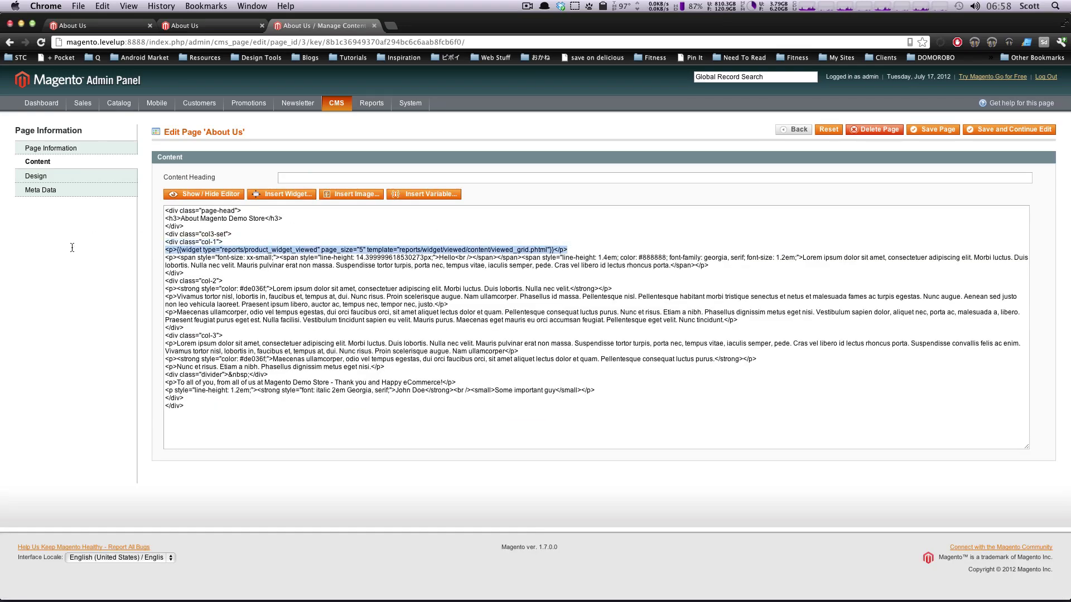
key("BackSpace")
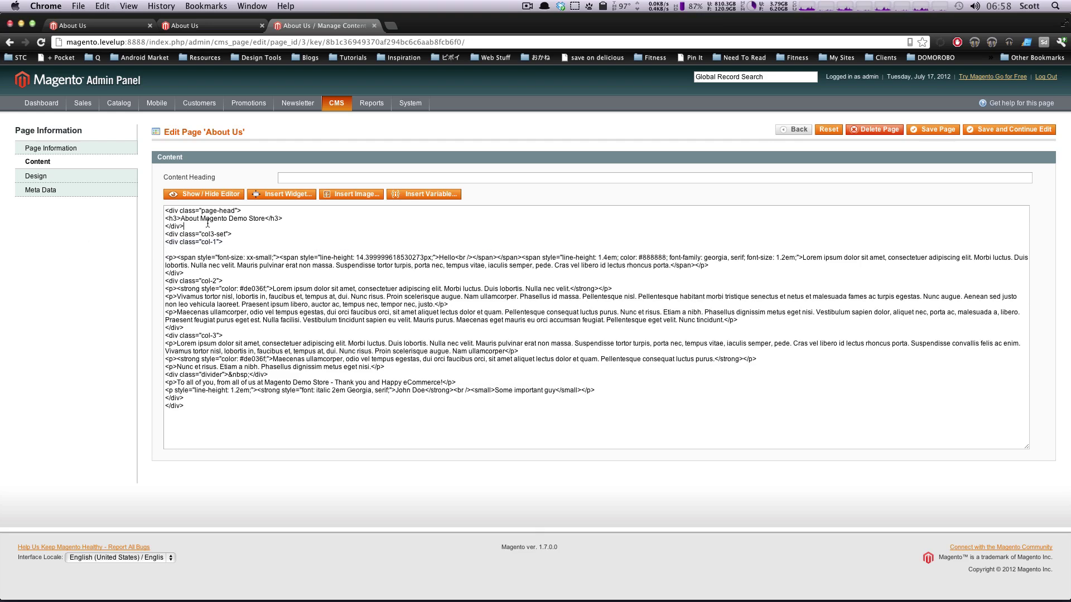
left_click(208, 223)
key("Return")
key("ctrl+v")
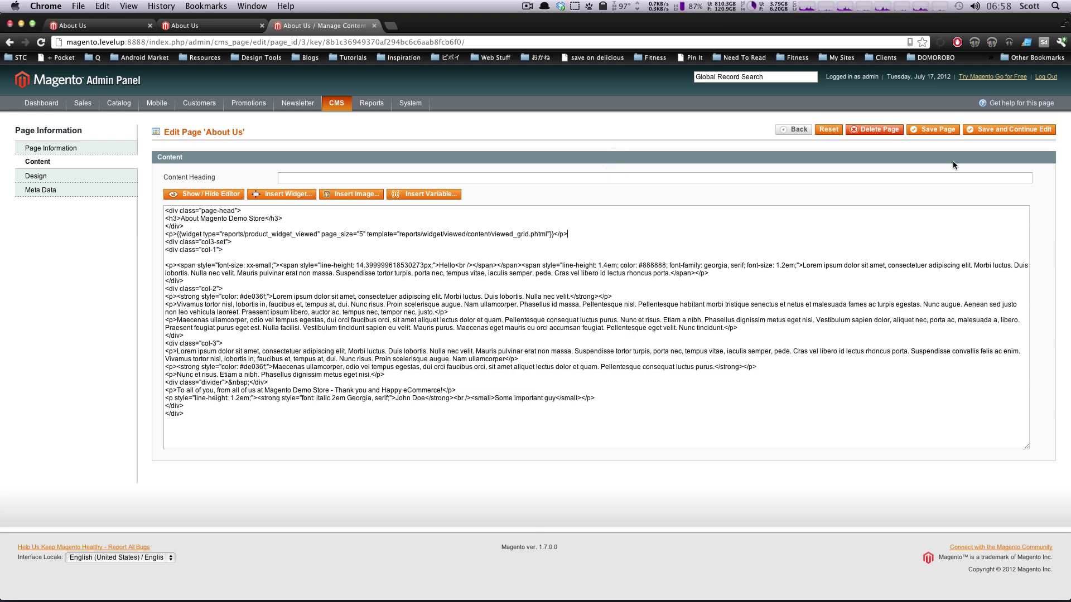
left_click(934, 130)
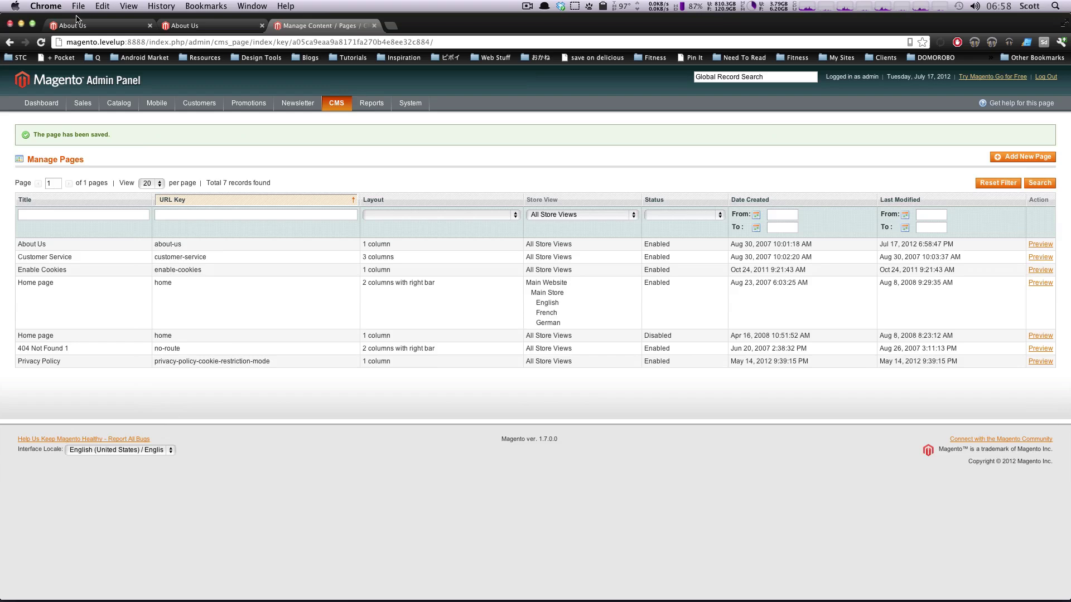
Reload the storefront About Us page and highlight text in its left and right columns.
left_click(78, 24)
key("super+r")
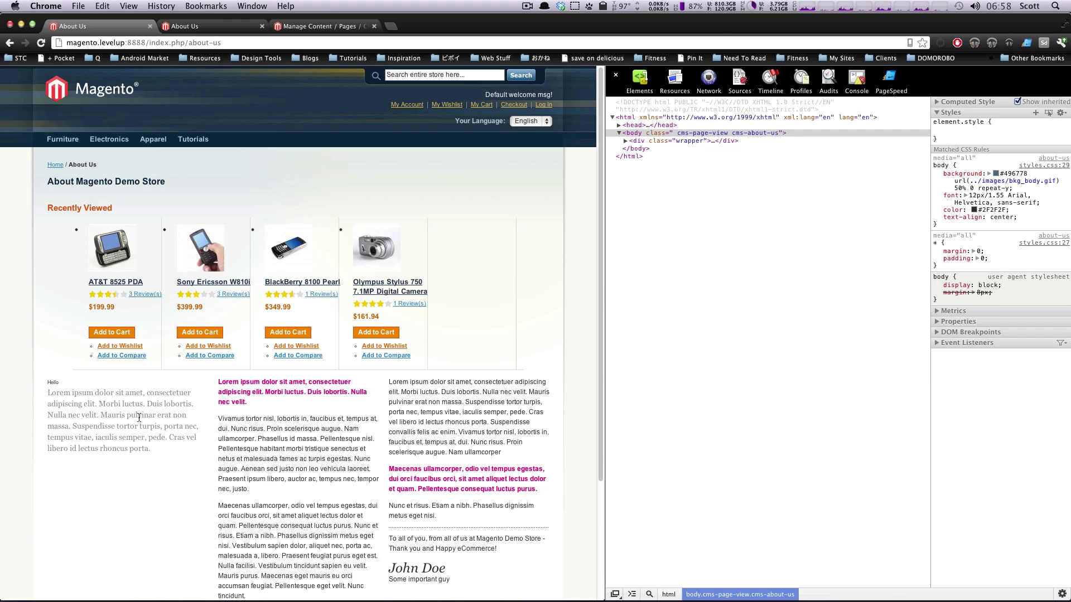
left_click_drag(131, 415, 340, 496)
left_click_drag(351, 439, 320, 556)
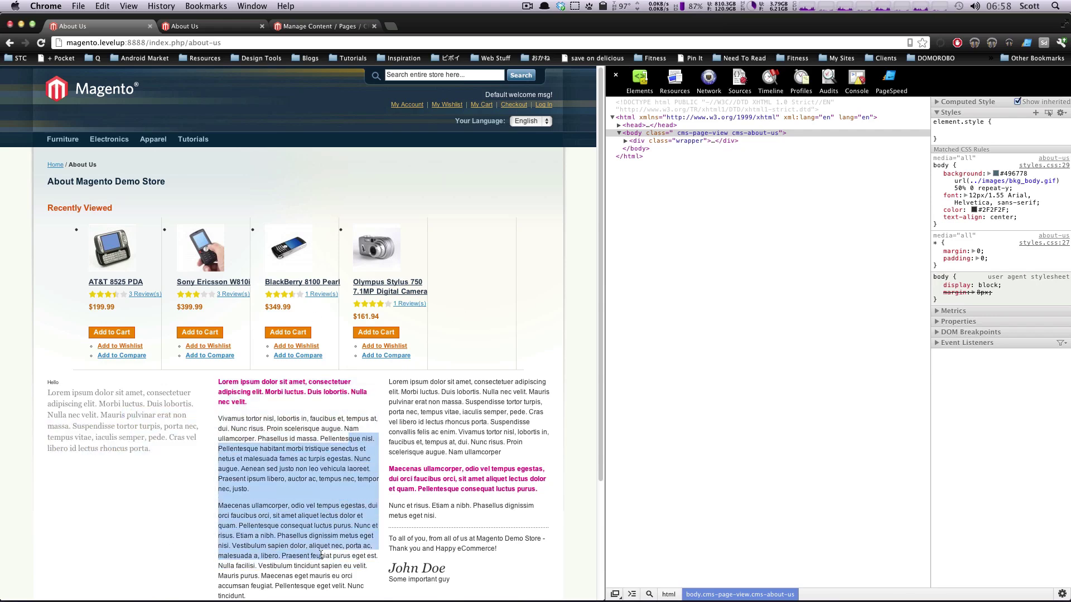
scroll(322, 549, "down", 5)
left_click_drag(494, 422, 279, 405)
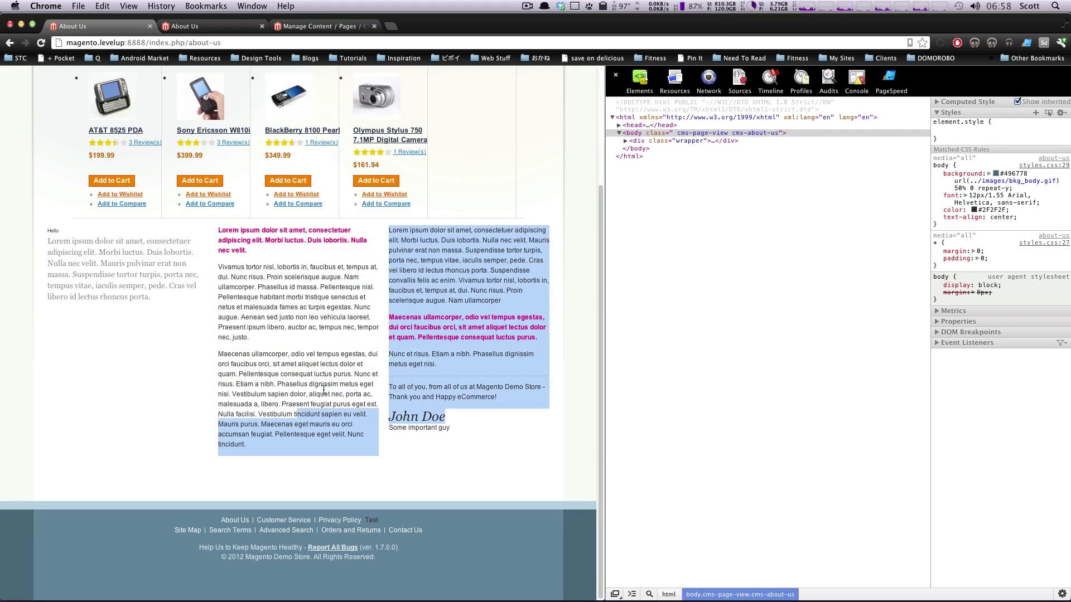
left_click(288, 335)
Open the Privacy Policy page from the storefront footer.
scroll(288, 334, "up", 5)
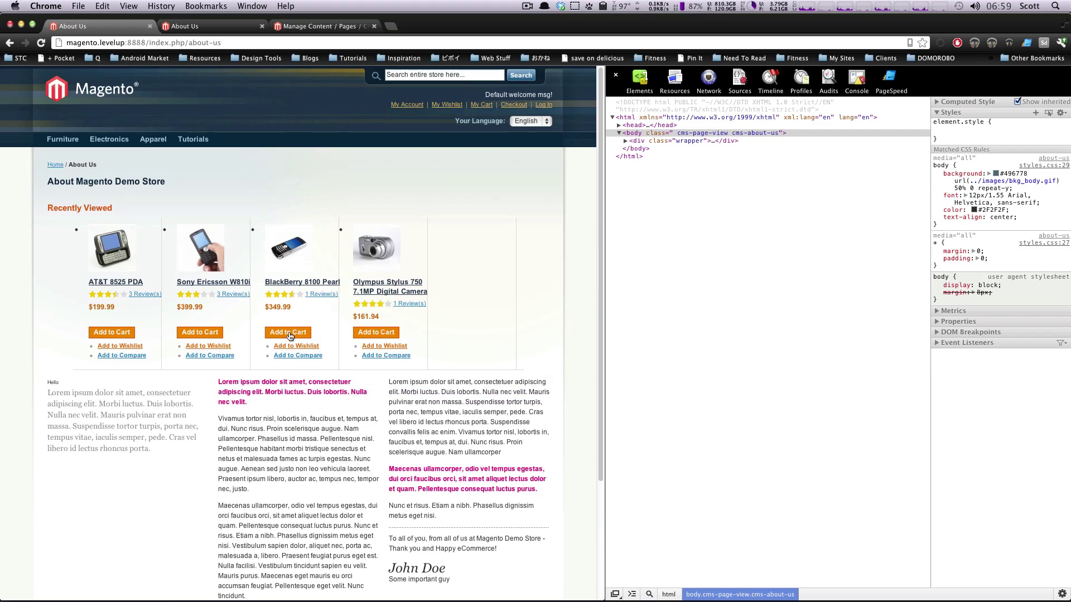
scroll(289, 334, "down", 5)
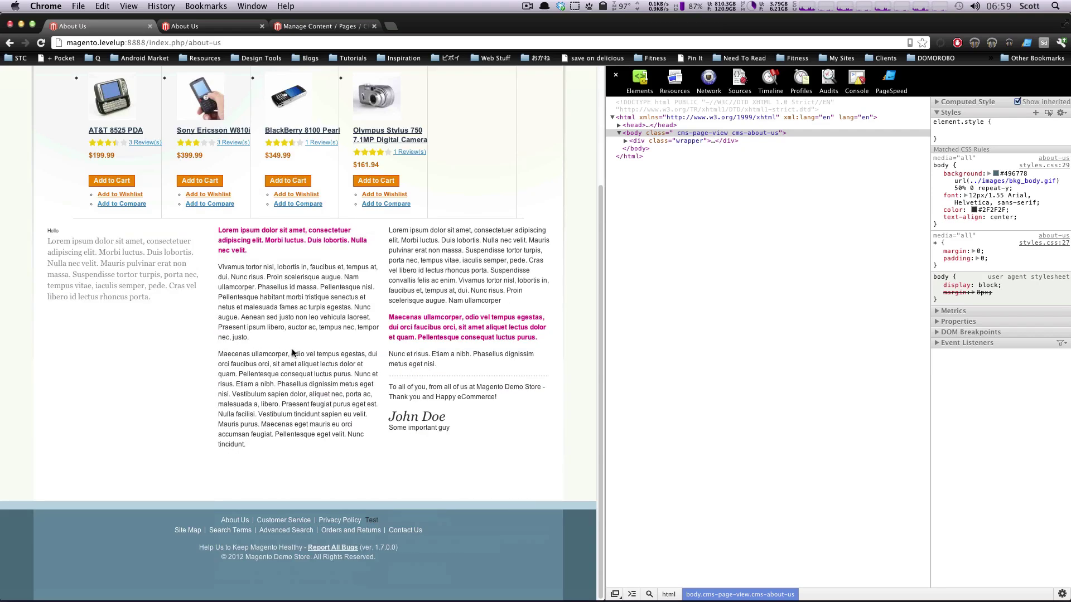
left_click(339, 520)
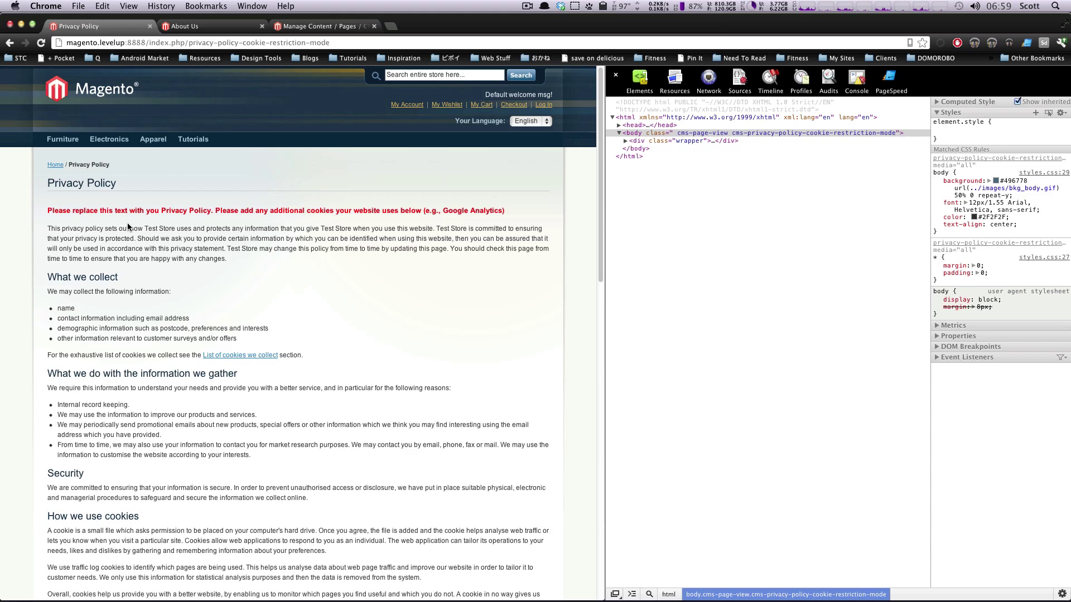
Open the Privacy Policy page in the admin and review its content.
left_click(308, 28)
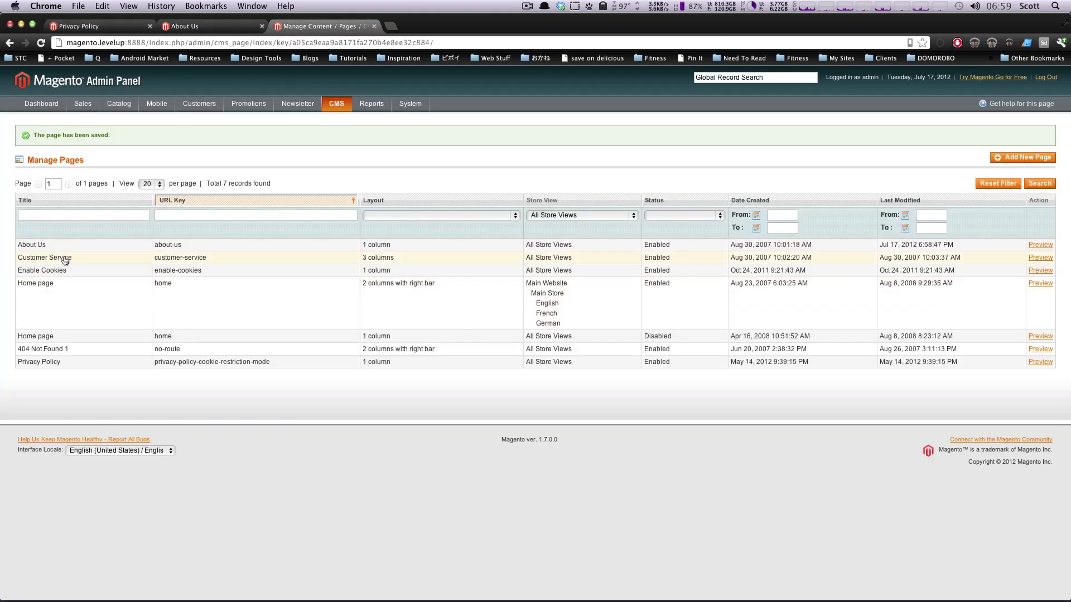
left_click(63, 363)
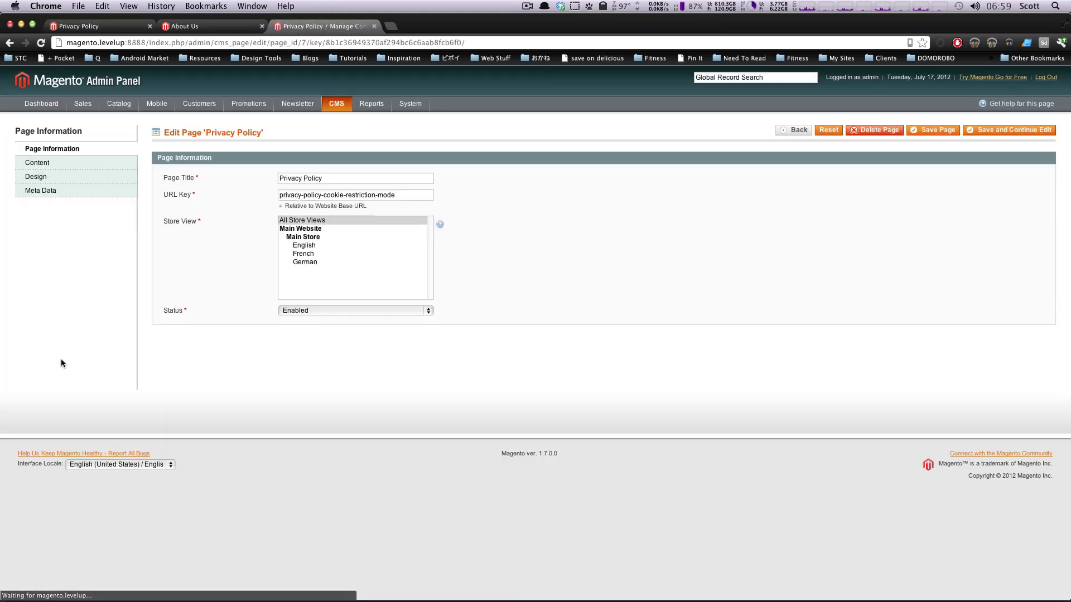
left_click(64, 168)
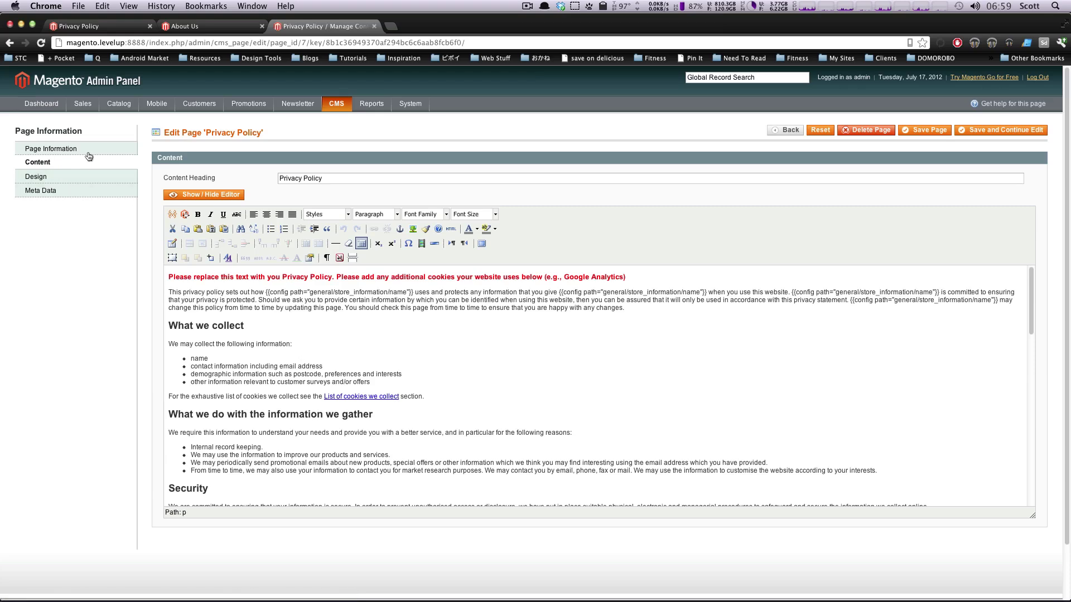
Open the Home page content and add an empty paragraph below its first image.
left_click(336, 119)
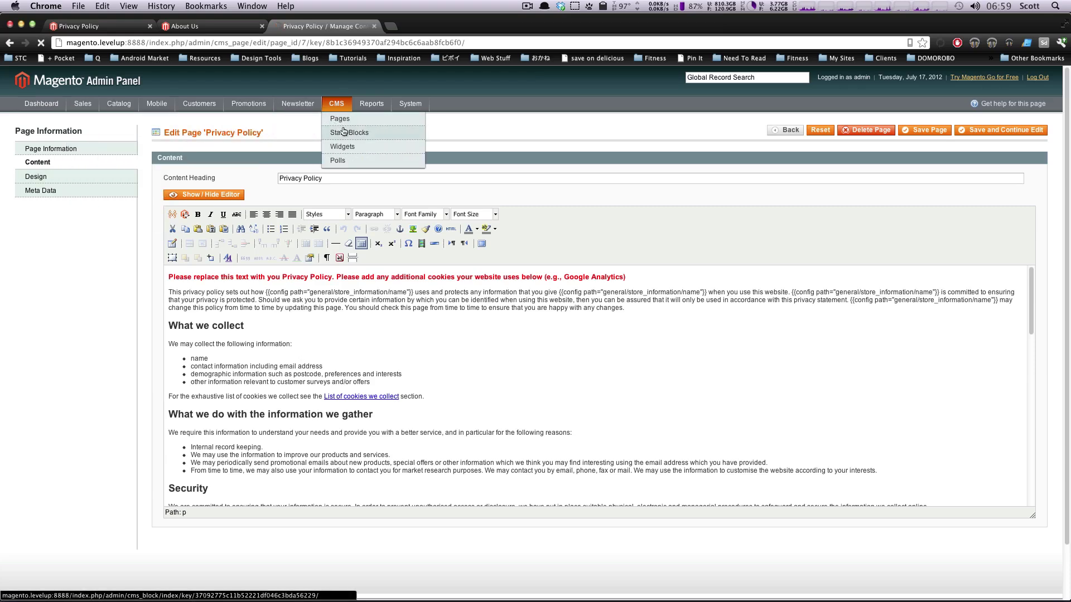
left_click(135, 272)
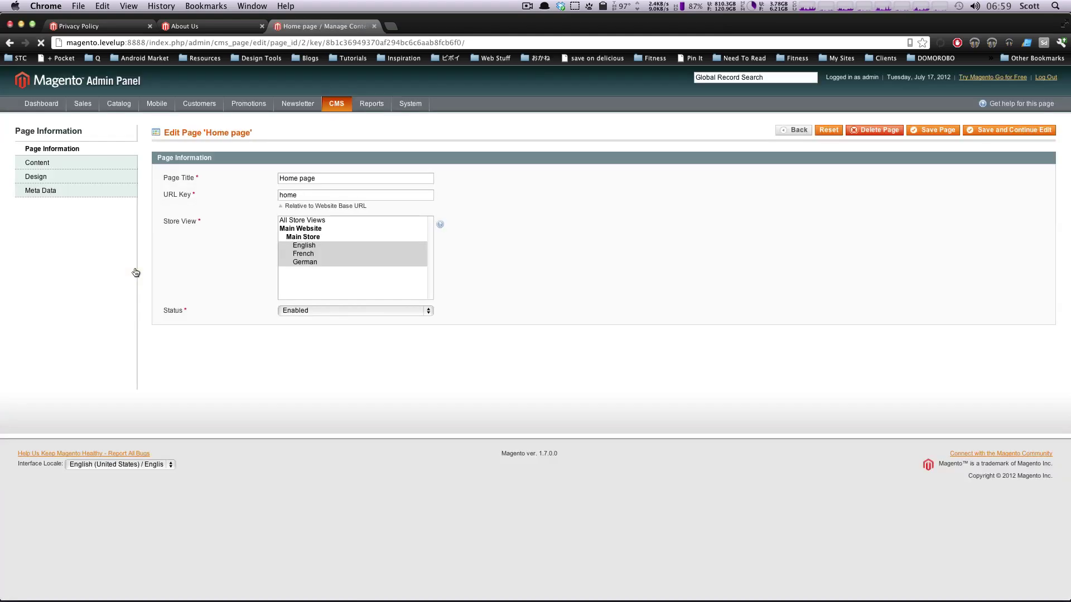
left_click(109, 165)
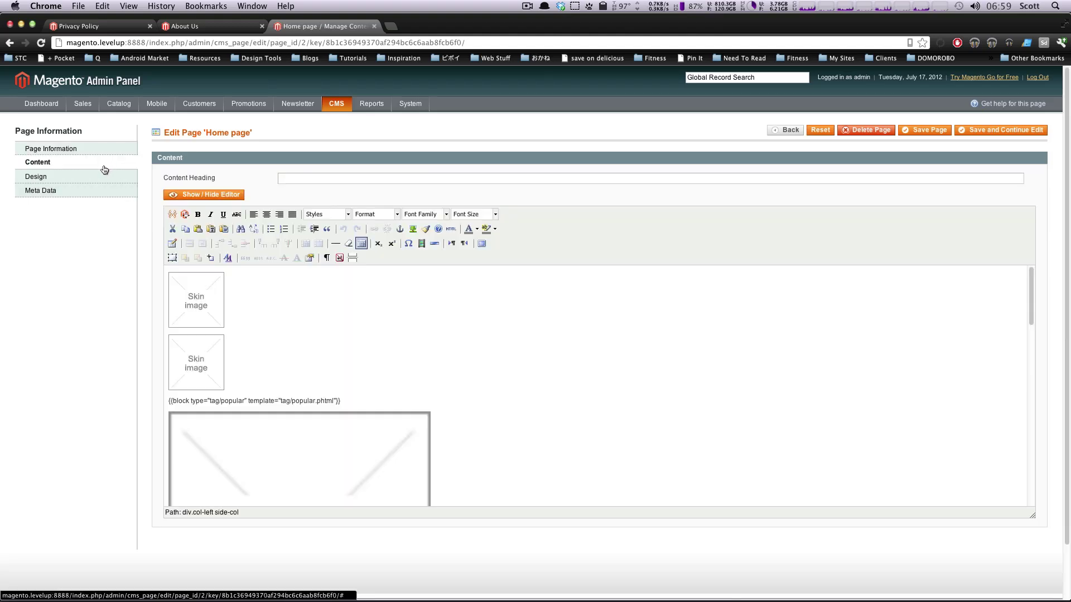
left_click(246, 314)
key("Return")
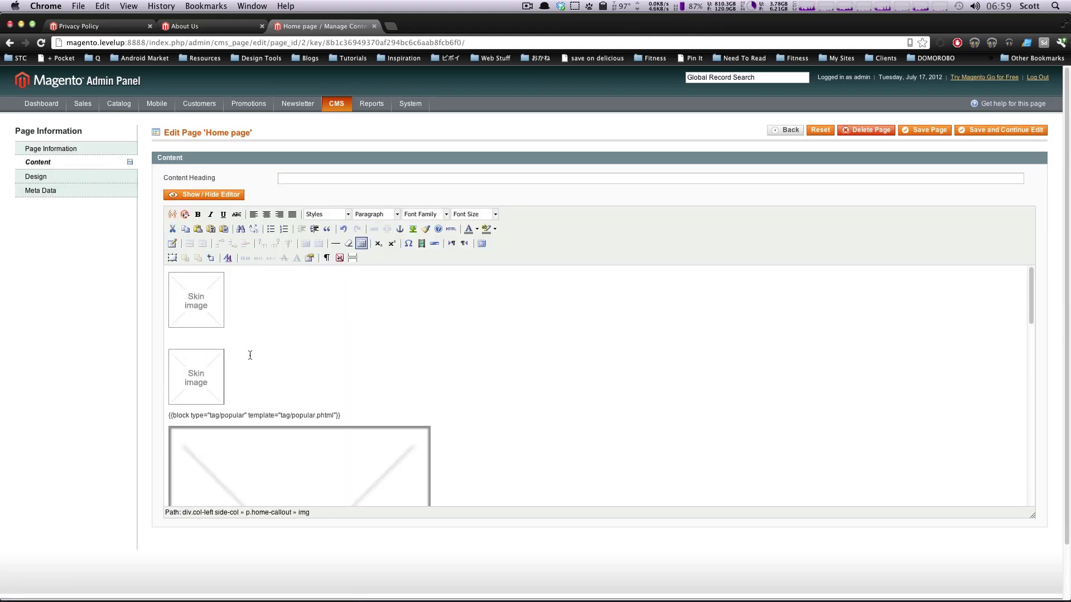
scroll(310, 321, "down", 1)
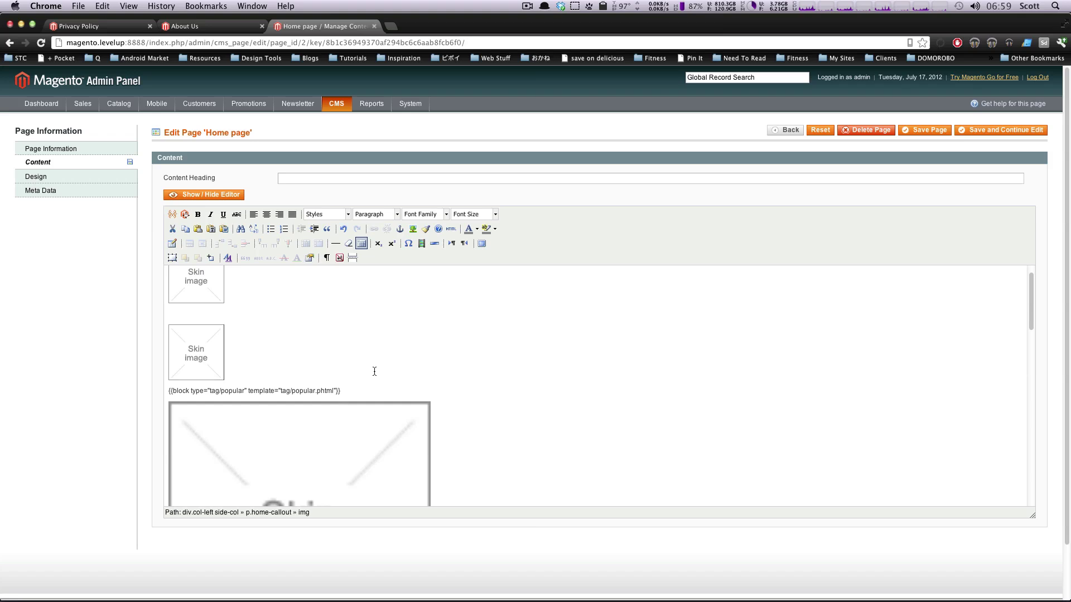
left_click_drag(374, 370, 363, 391)
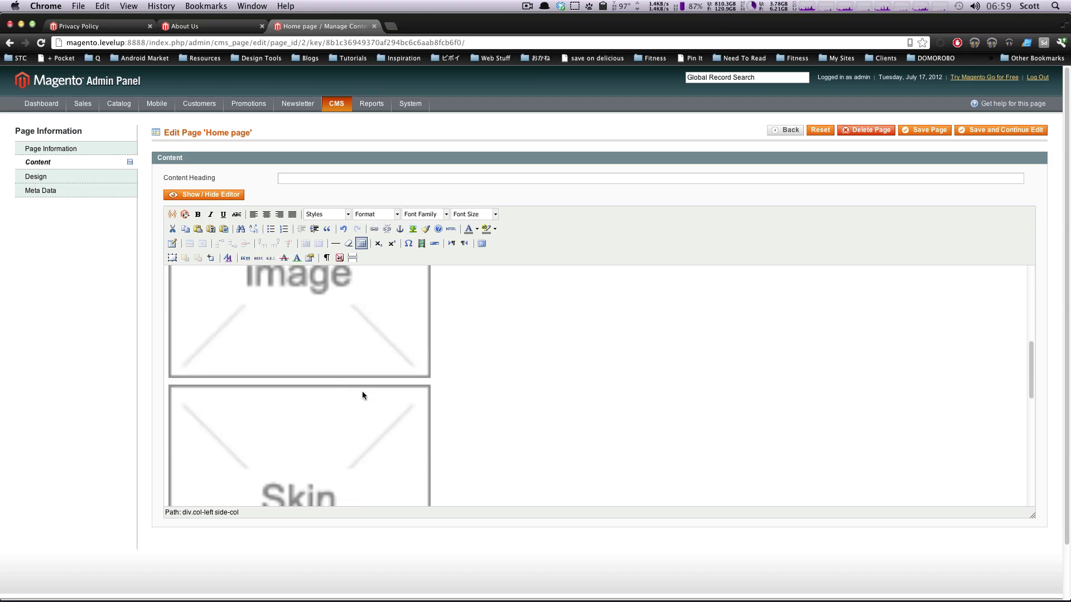
Highlight Best Selling Products on the storefront home page, then find that heading in the Home page editor.
left_click(229, 29)
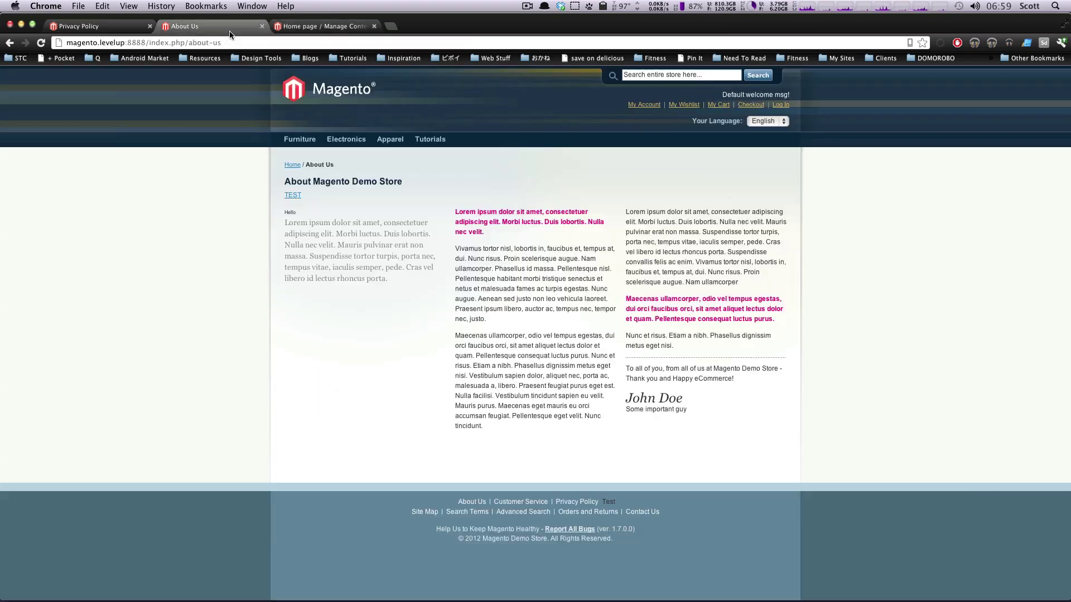
left_click(291, 93)
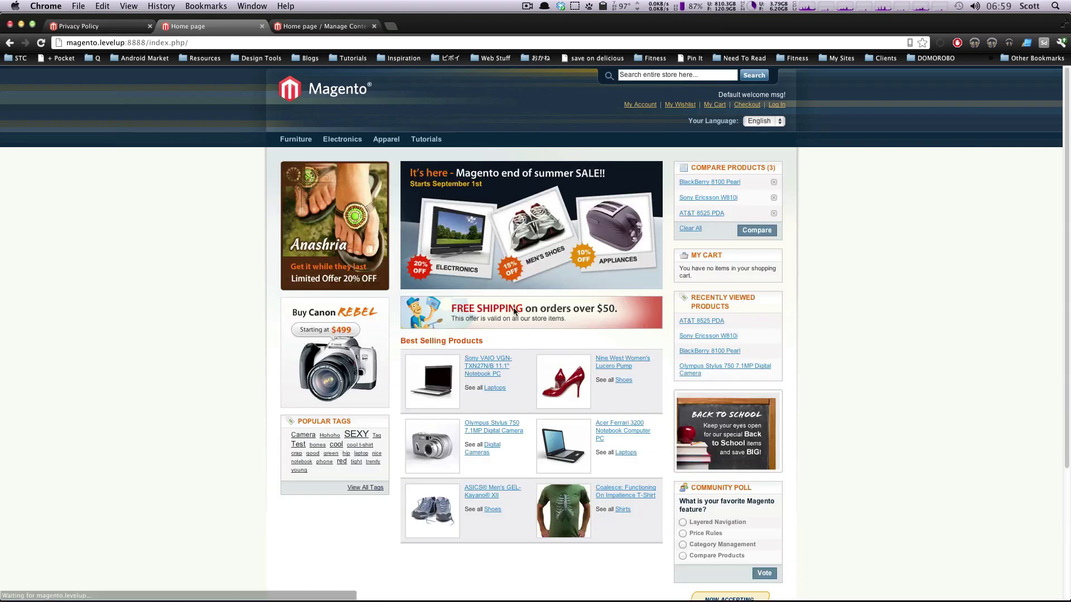
left_click_drag(510, 345, 401, 336)
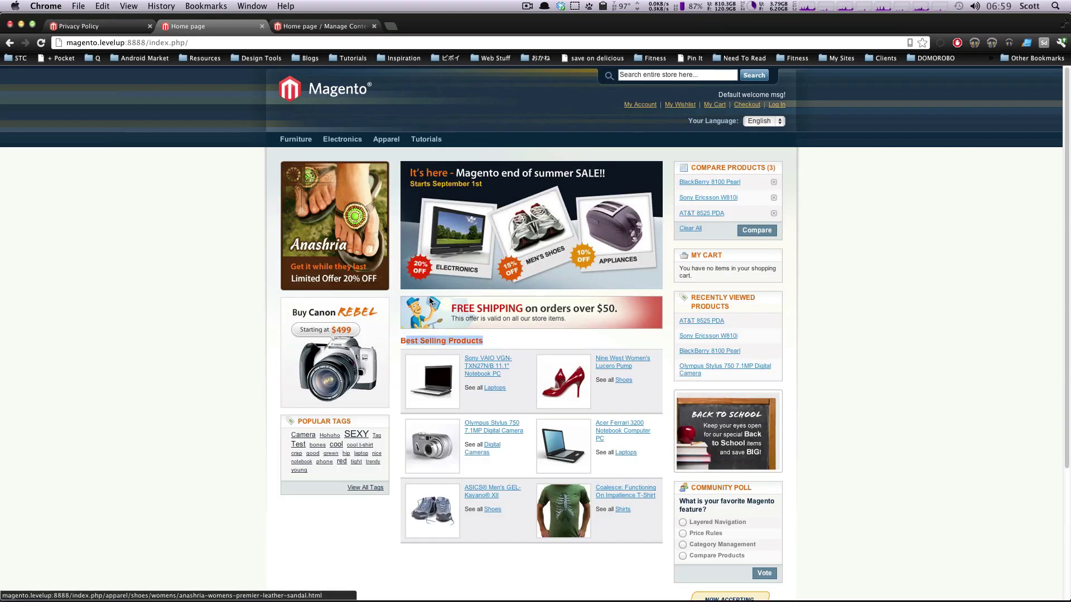
left_click(324, 27)
scroll(418, 434, "down", 3)
scroll(418, 433, "down", 3)
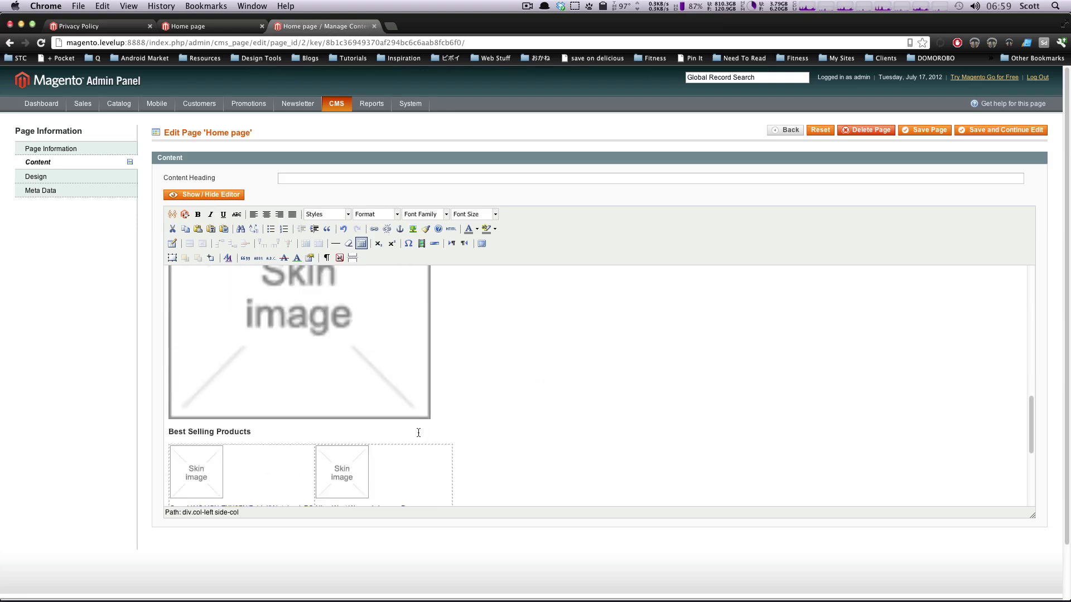
double_click(278, 391)
scroll(278, 393, "down", 5)
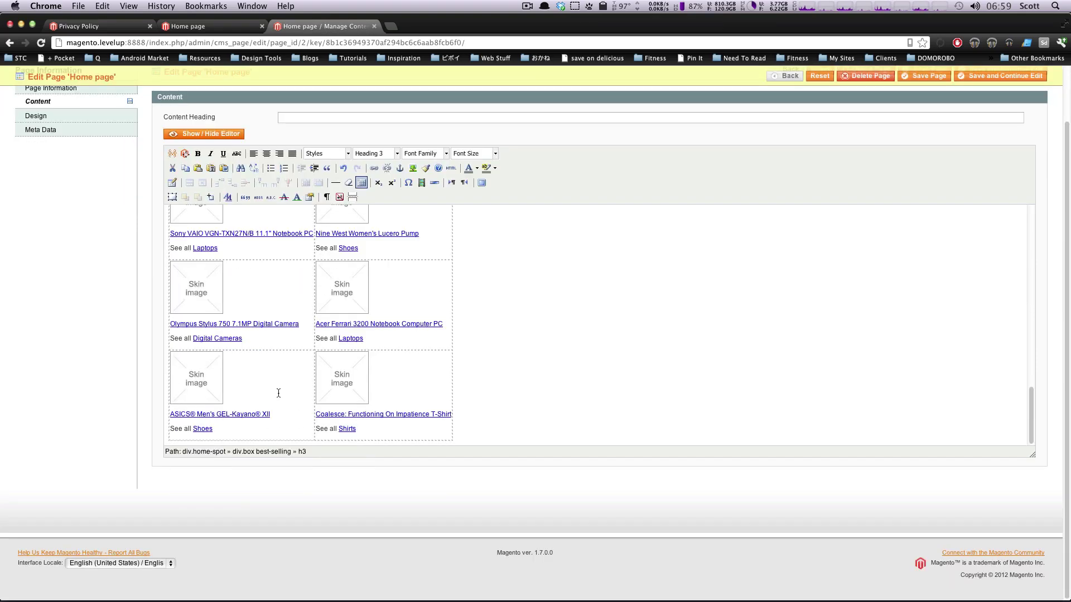
scroll(283, 395, "up", 15)
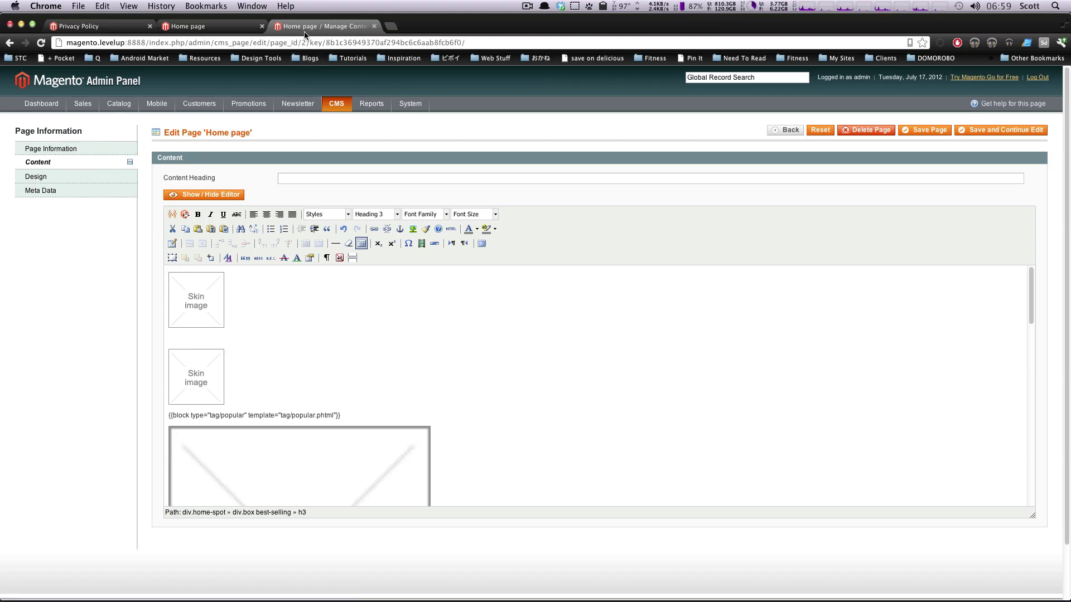
Close the 'Home page / Manage Content' tab and browse the storefront home page's Best Selling Products grid.
left_click(372, 26)
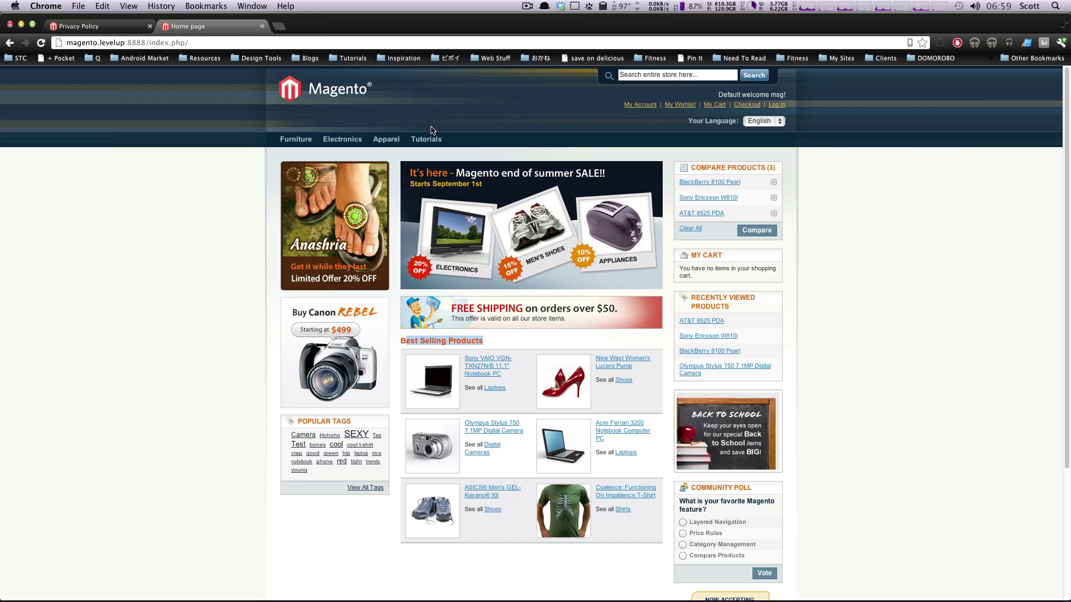
scroll(463, 142, "down", 4)
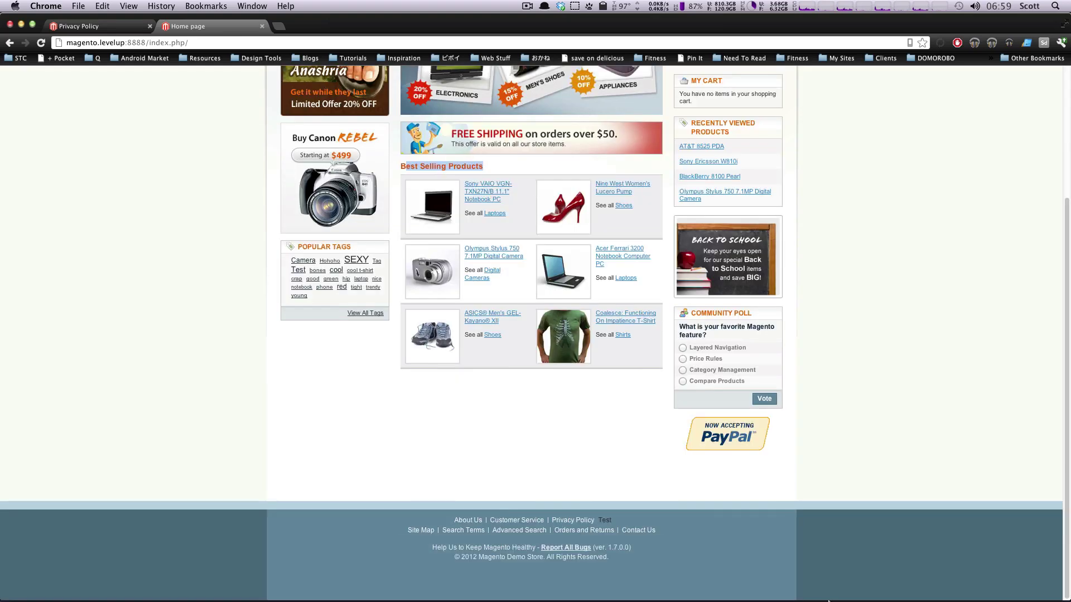
scroll(529, 450, "up", 4)
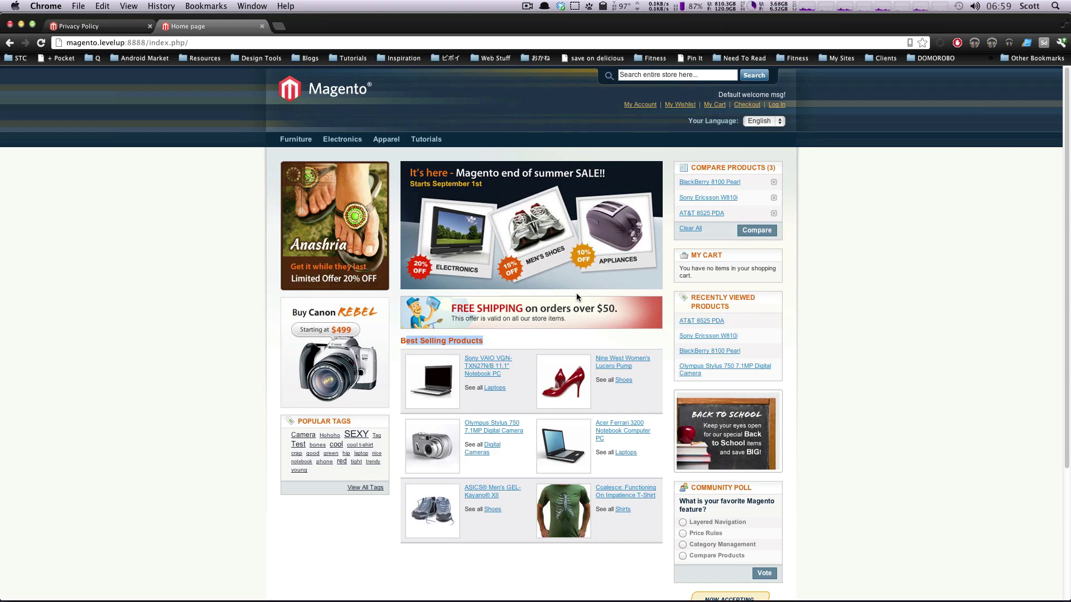
scroll(577, 293, "down", 4)
scroll(579, 293, "up", 4)
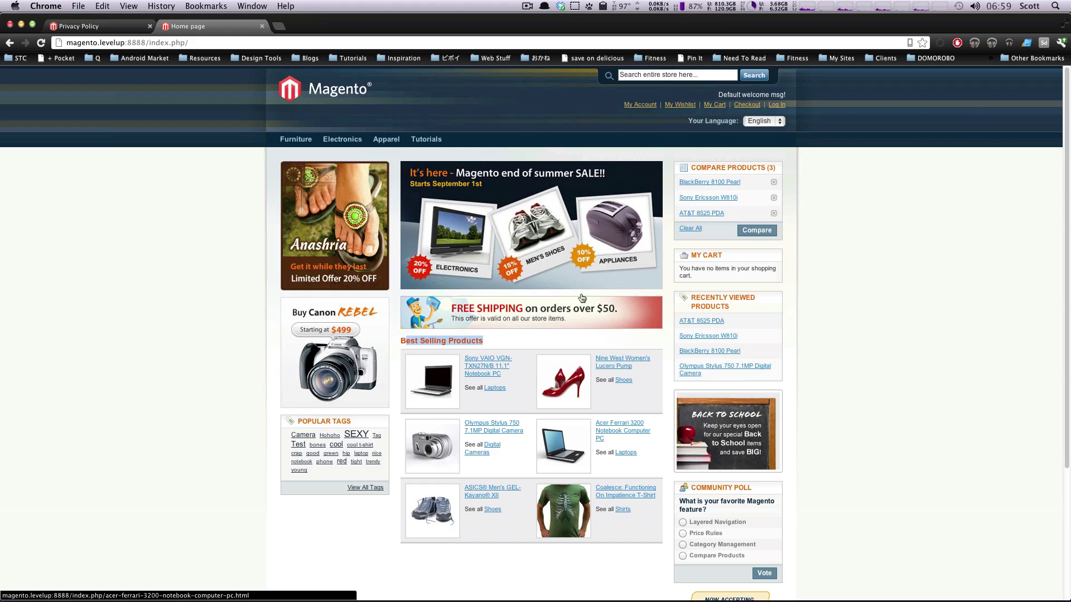